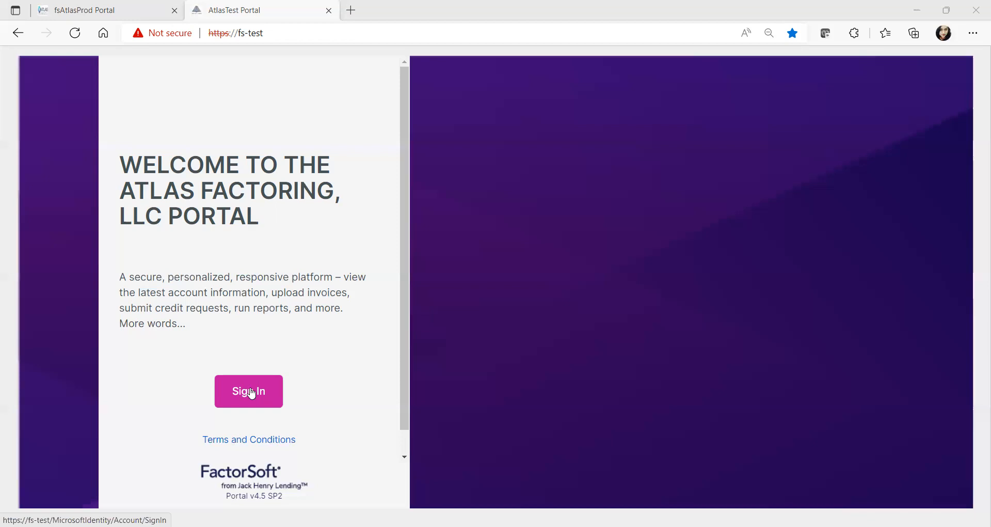
# View the sign-up form for new portal accounts and cancel back to the welcome page
pyautogui.click(251, 393)
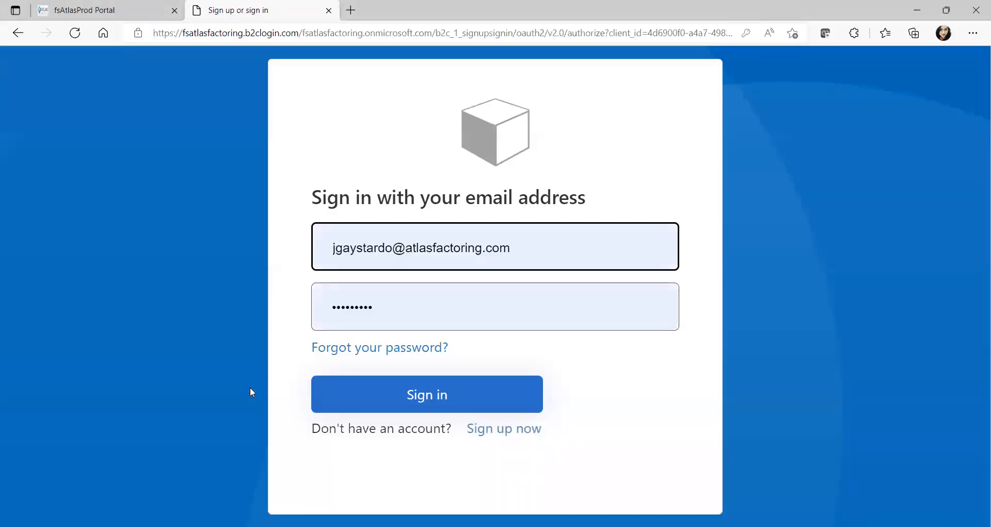
pyautogui.click(519, 429)
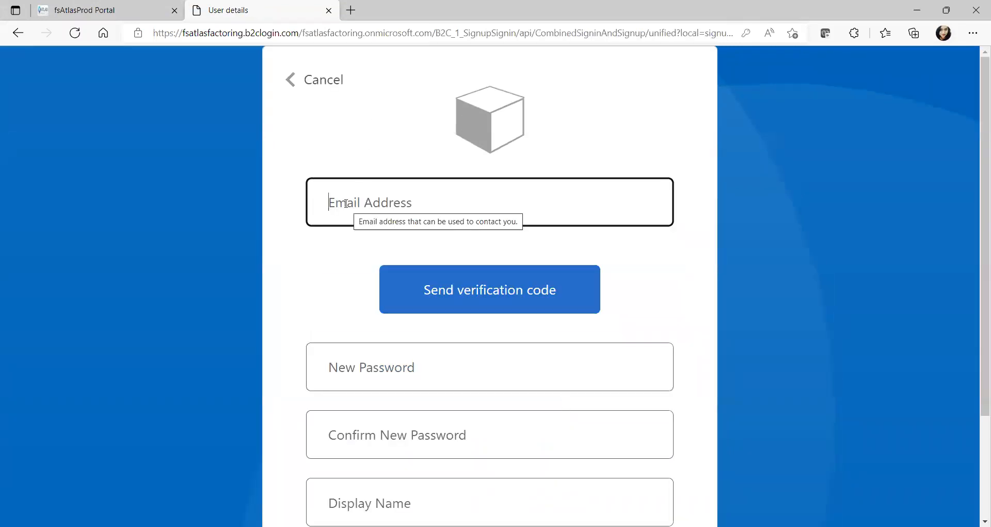
pyautogui.click(319, 78)
# Sign in to the portal with the prefilled credentials and look through the dashboard
pyautogui.click(250, 389)
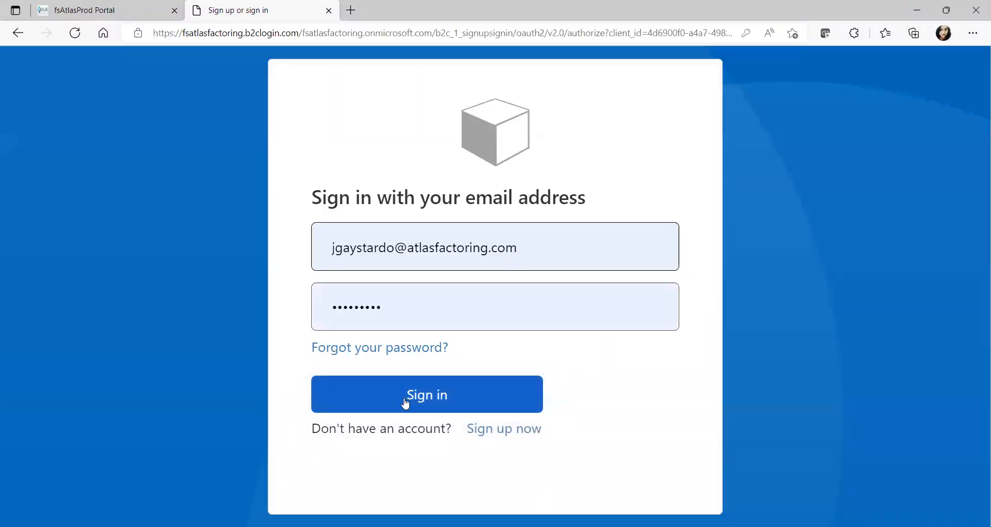
pyautogui.click(406, 403)
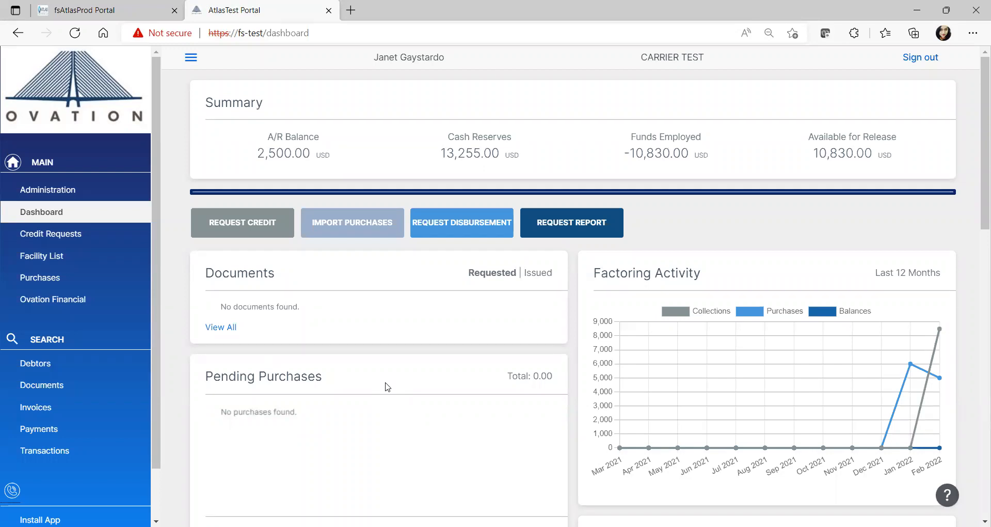
pyautogui.scroll(-12, 388, 387)
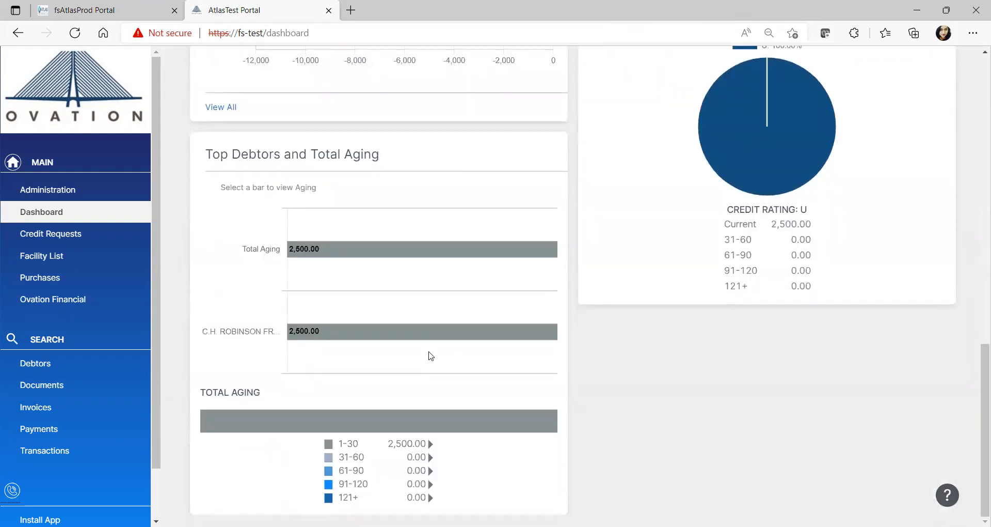
pyautogui.scroll(10, 425, 353)
pyautogui.scroll(1, 428, 351)
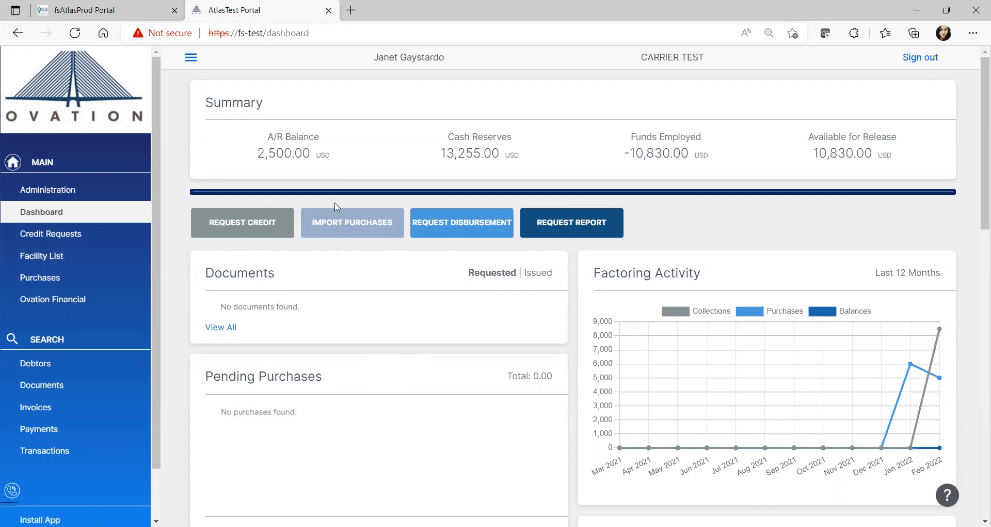
# Start a credit request from the dashboard and choose C.H. ROBINSON FREIGHT SERVICES, LTD as the debtor
pyautogui.click(246, 223)
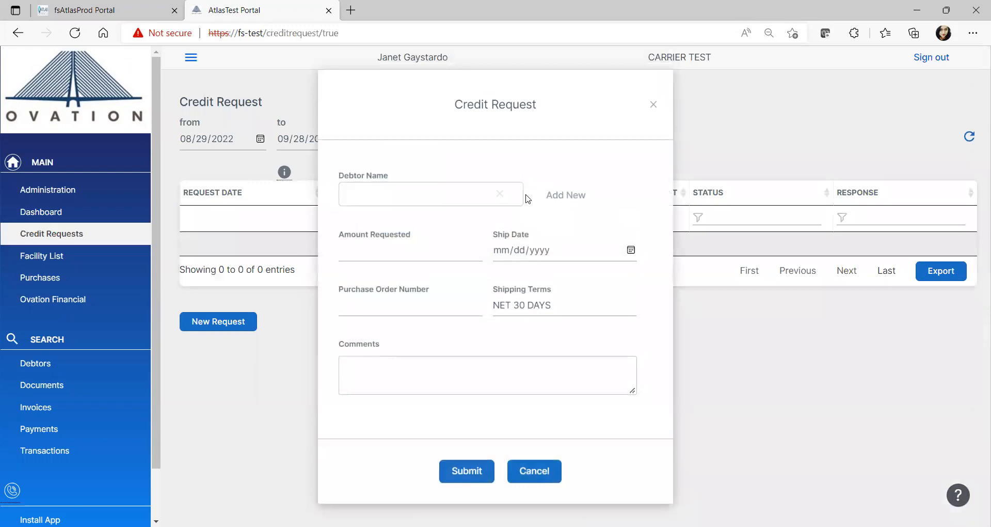
pyautogui.click(422, 194)
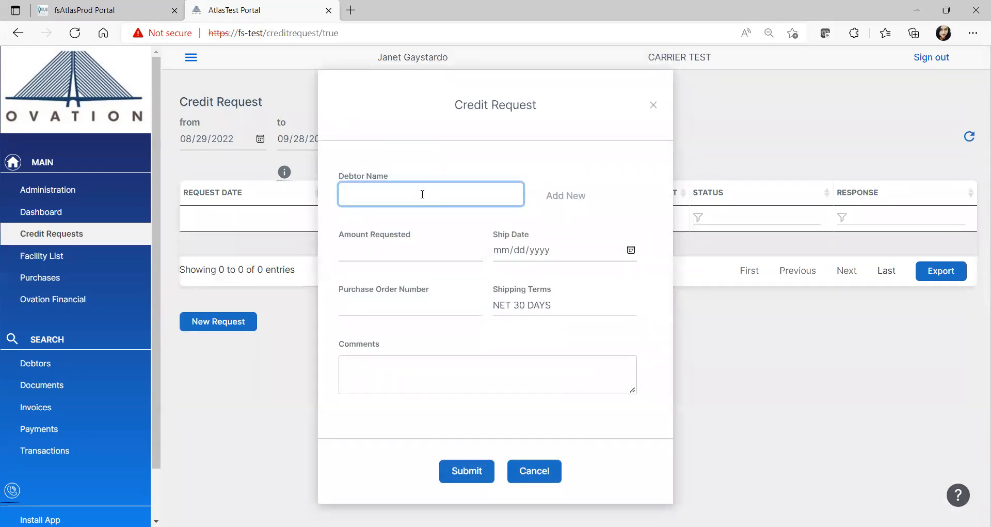
pyautogui.write('c')
pyautogui.write('h')
pyautogui.press('BackSpace')
pyautogui.write('.h')
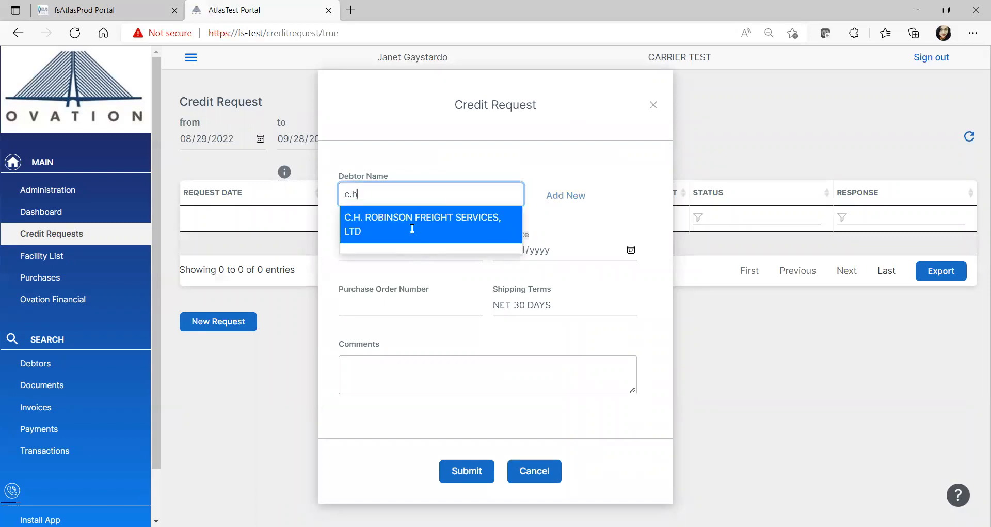
pyautogui.click(408, 227)
pyautogui.scroll(-2, 440, 204)
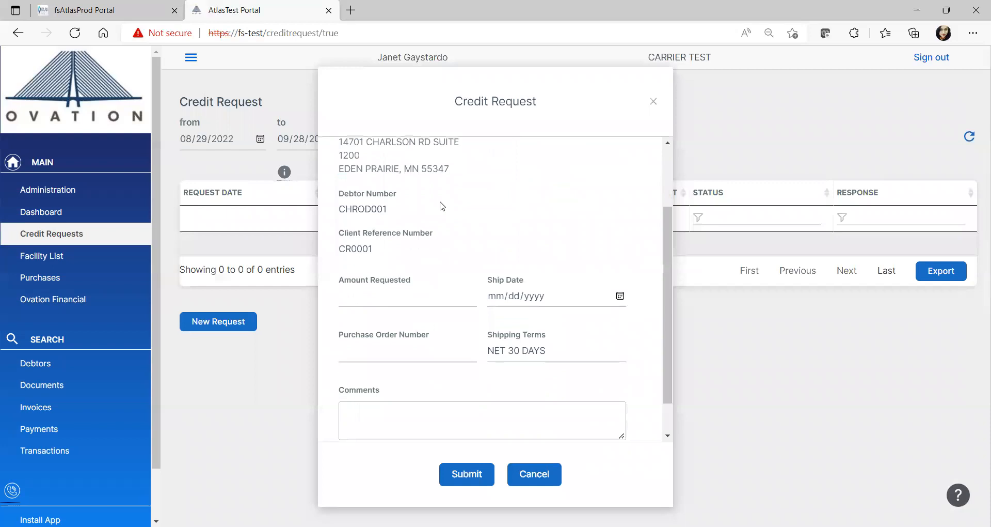
pyautogui.scroll(2, 431, 200)
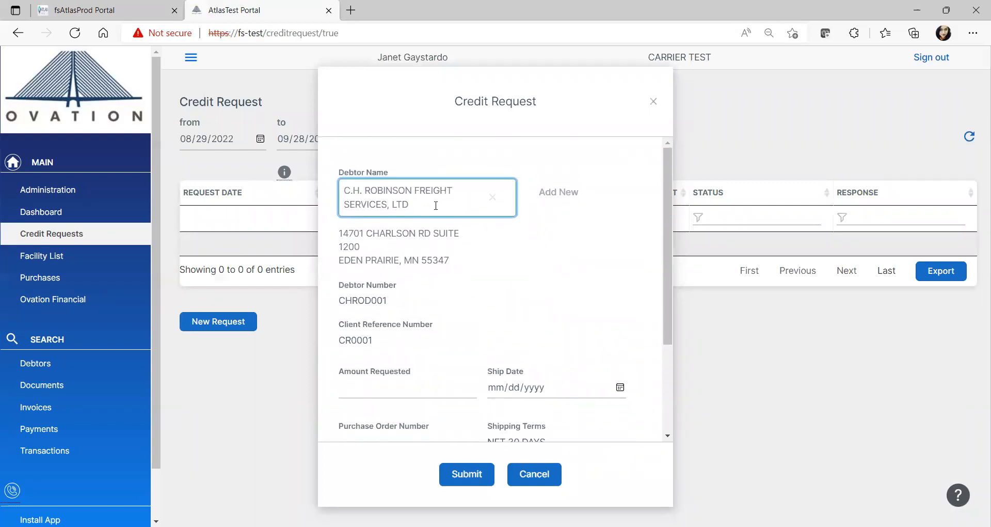
# Complete the credit request with amount 500, ship date 09/28/2022 and a purchase order number, and submit it
pyautogui.scroll(-1, 435, 205)
pyautogui.click(376, 345)
pyautogui.write('500')
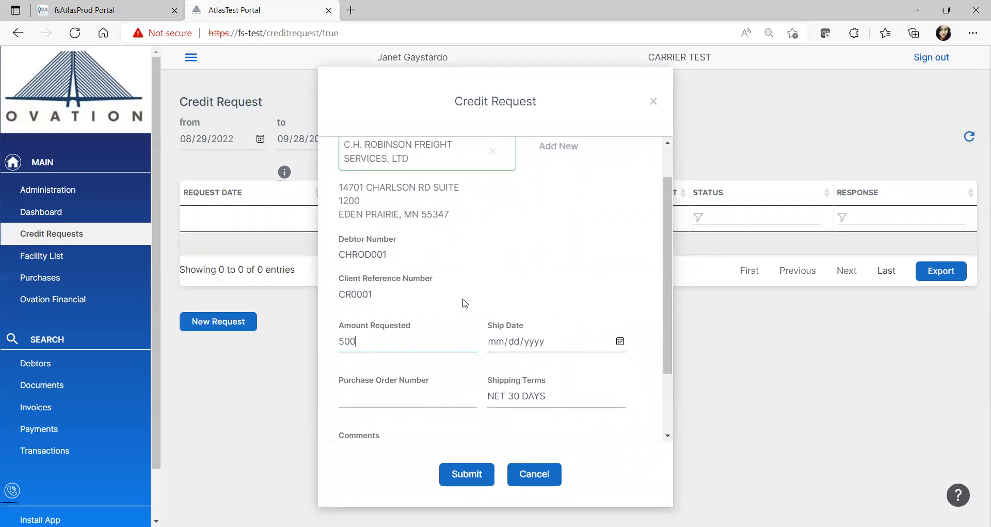
pyautogui.scroll(-2, 467, 303)
pyautogui.click(620, 255)
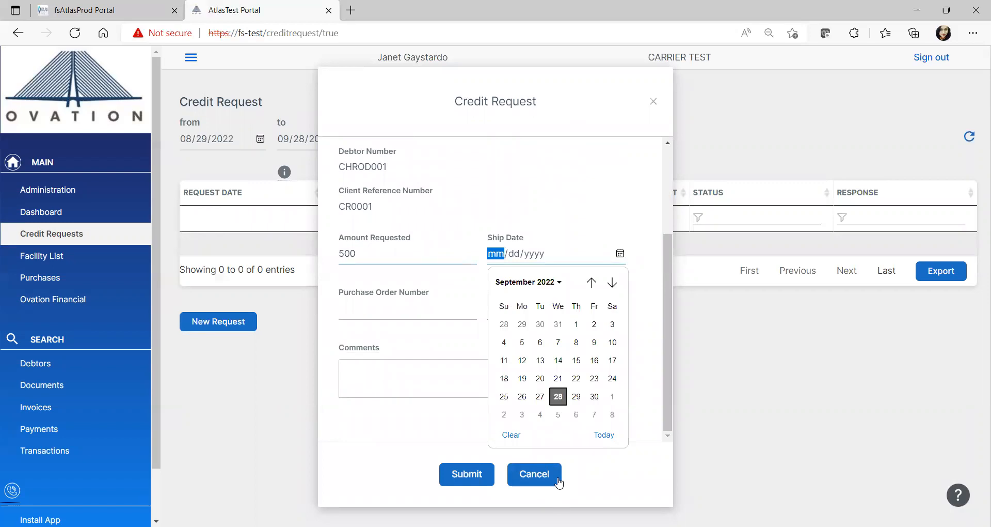
pyautogui.click(558, 334)
pyautogui.click(465, 325)
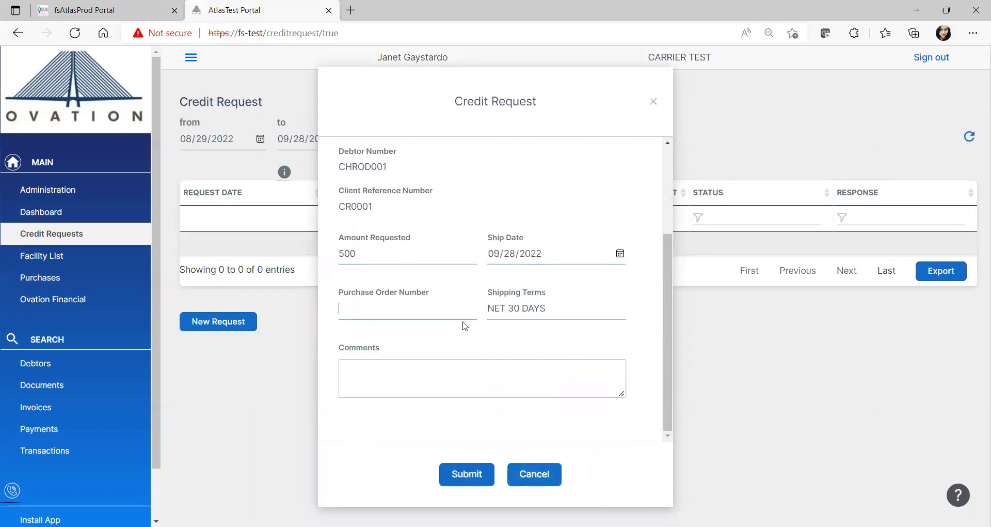
pyautogui.write('123')
pyautogui.click(458, 476)
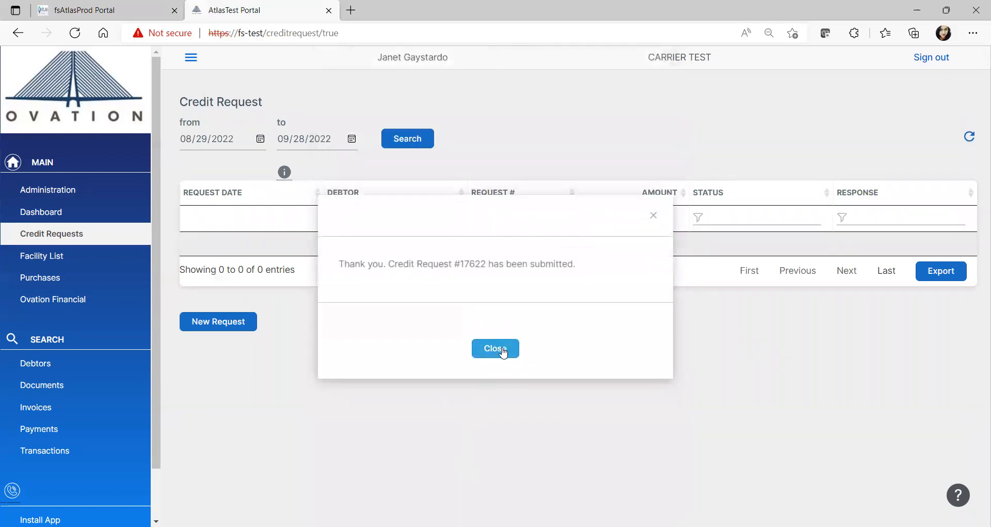
pyautogui.click(504, 353)
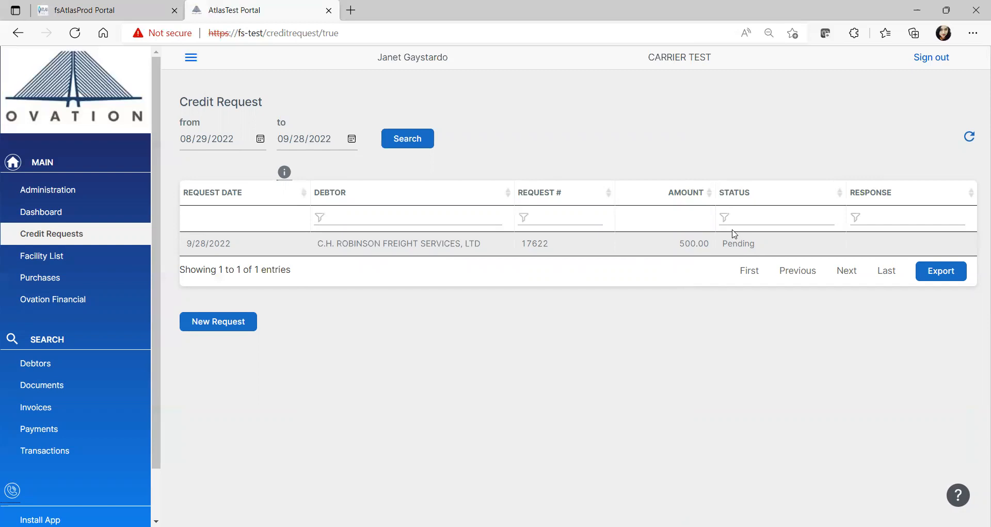
# Start another credit request for a new debtor named "abc transport", display the new-debtor detail fields and cancel the request
pyautogui.click(219, 321)
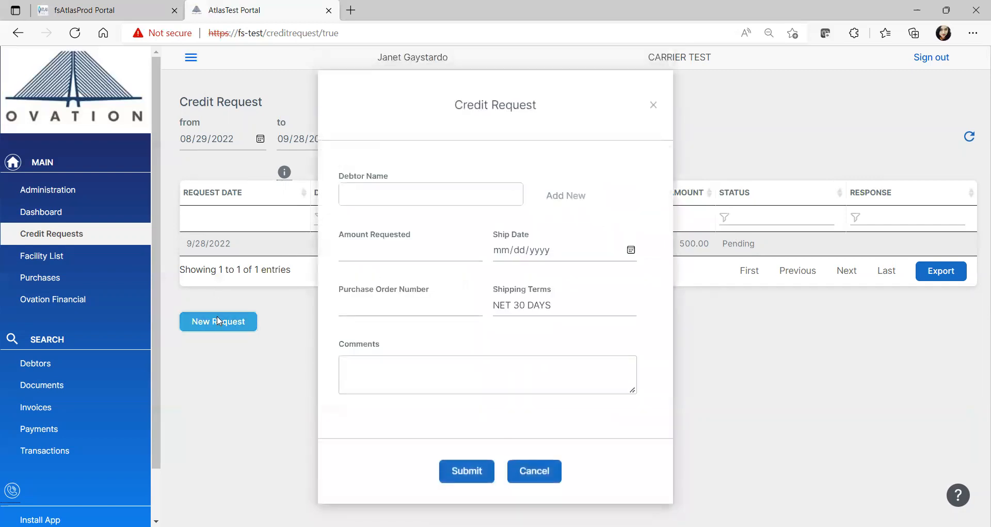
pyautogui.click(431, 193)
pyautogui.write('abc tran')
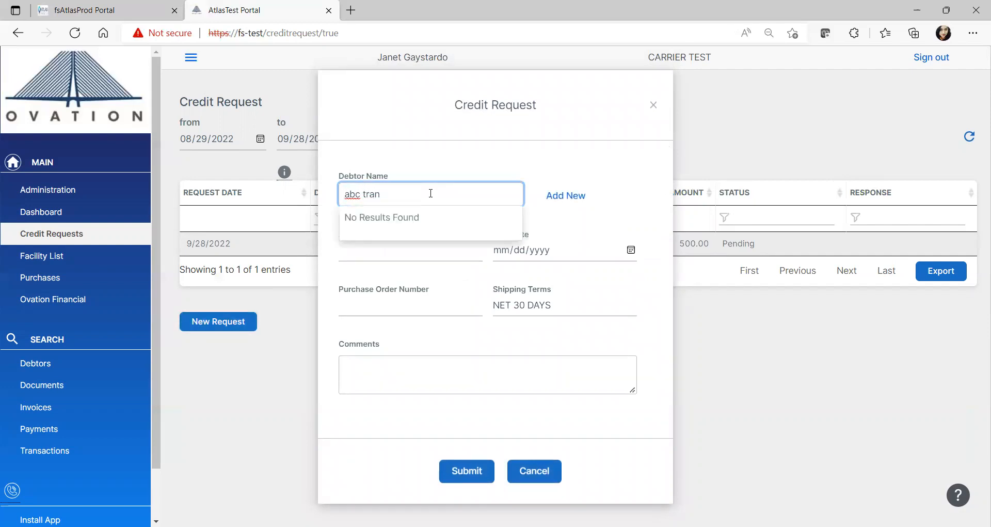
pyautogui.write('sport')
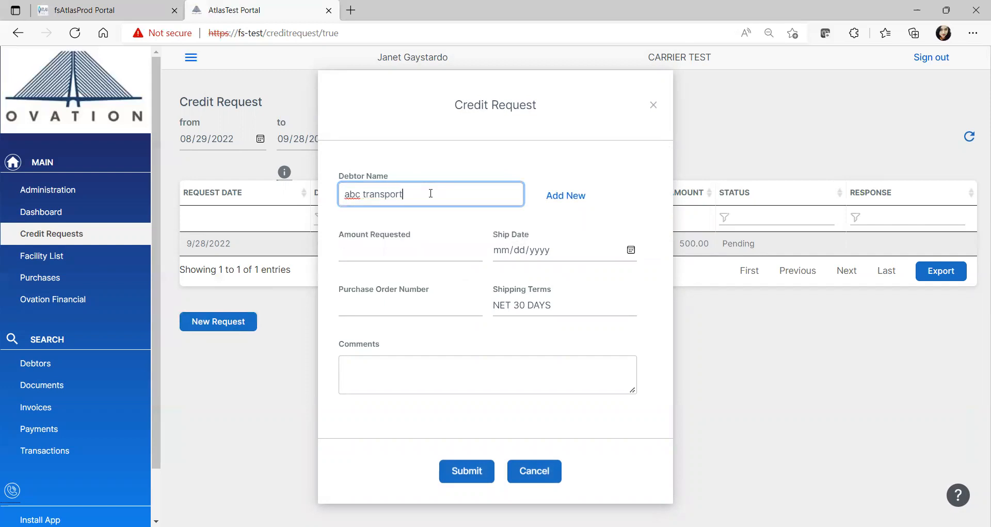
pyautogui.click(585, 198)
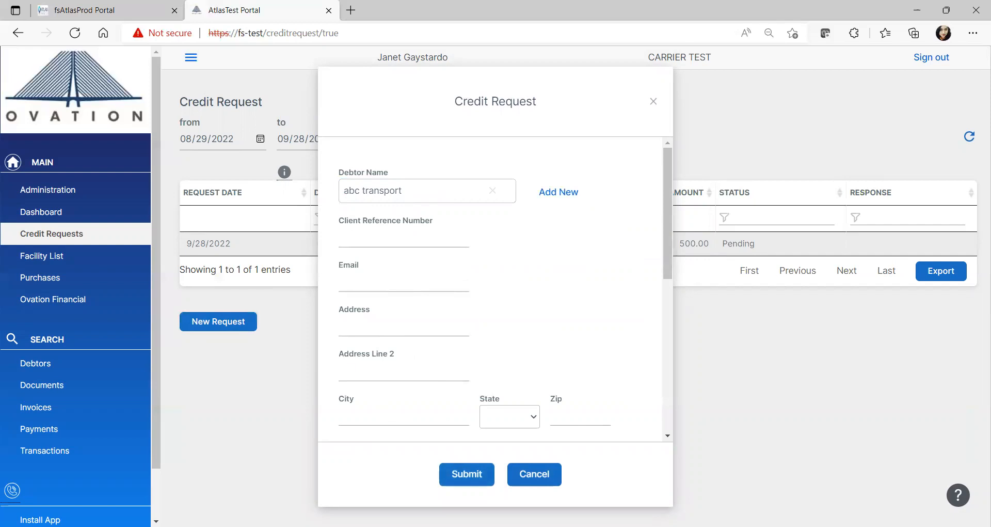
pyautogui.click(553, 472)
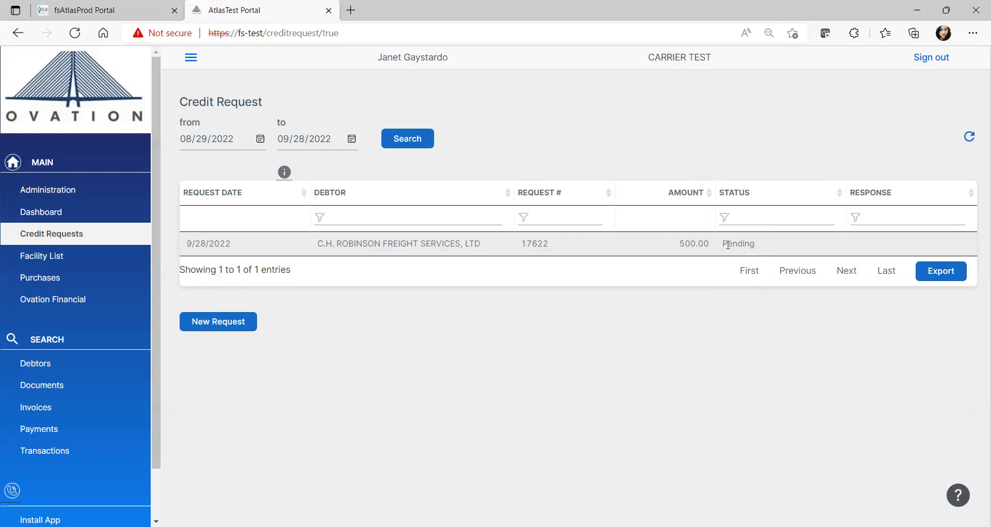
# Go to the purchase import from the dashboard, dismiss the file import and begin a manual invoice entry instead
pyautogui.click(74, 211)
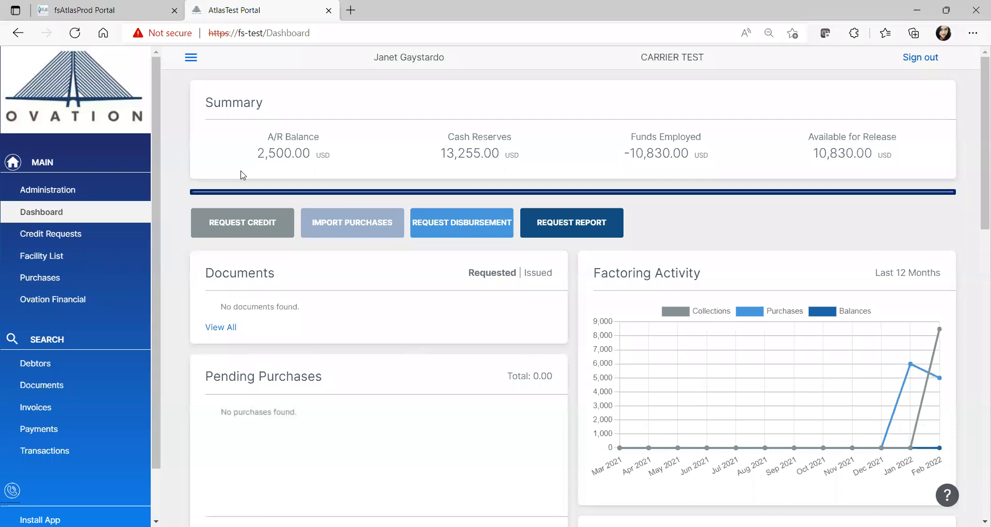
pyautogui.click(346, 233)
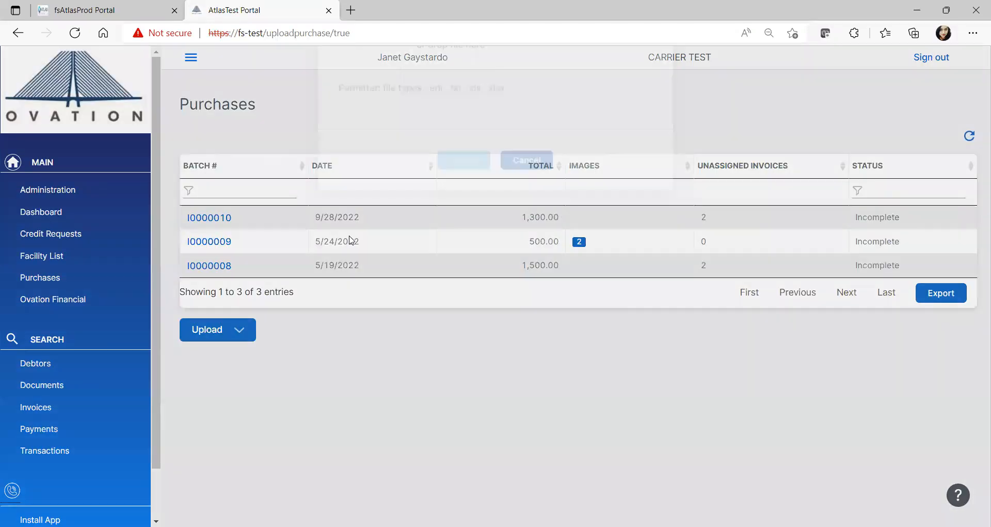
pyautogui.click(647, 151)
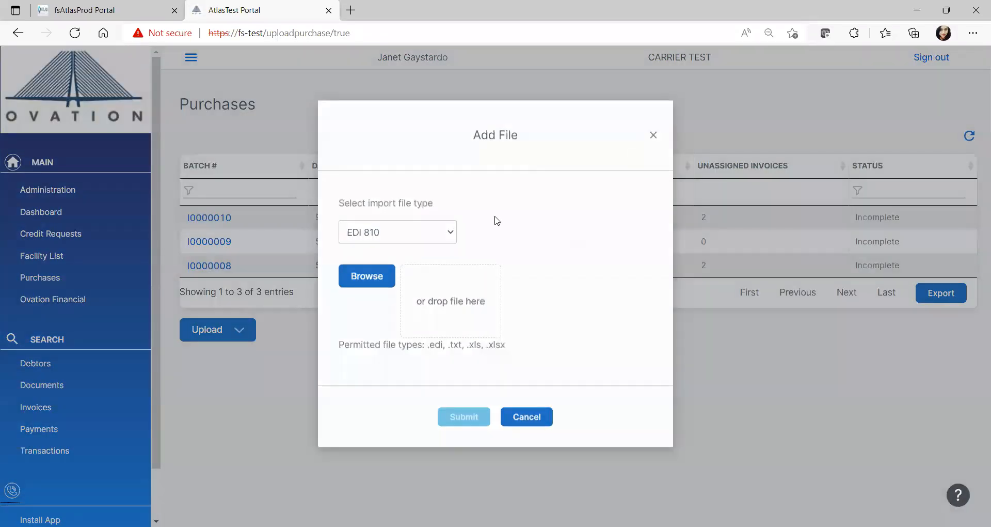
pyautogui.click(221, 336)
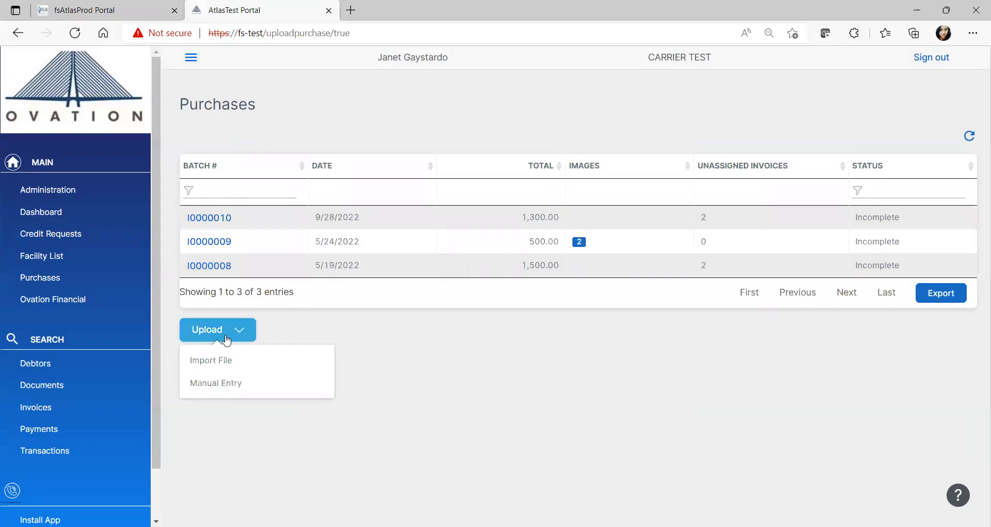
pyautogui.click(216, 384)
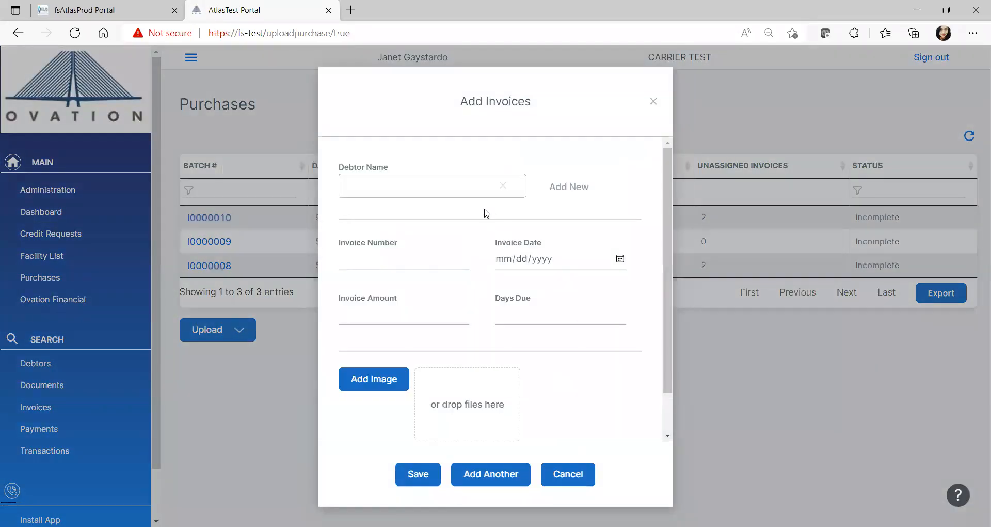
# Fill in the invoice for C.H. ROBINSON FREIGHT SERVICES, LTD with invoice number 987, date 09/27/2022 and amount 500
pyautogui.click(443, 188)
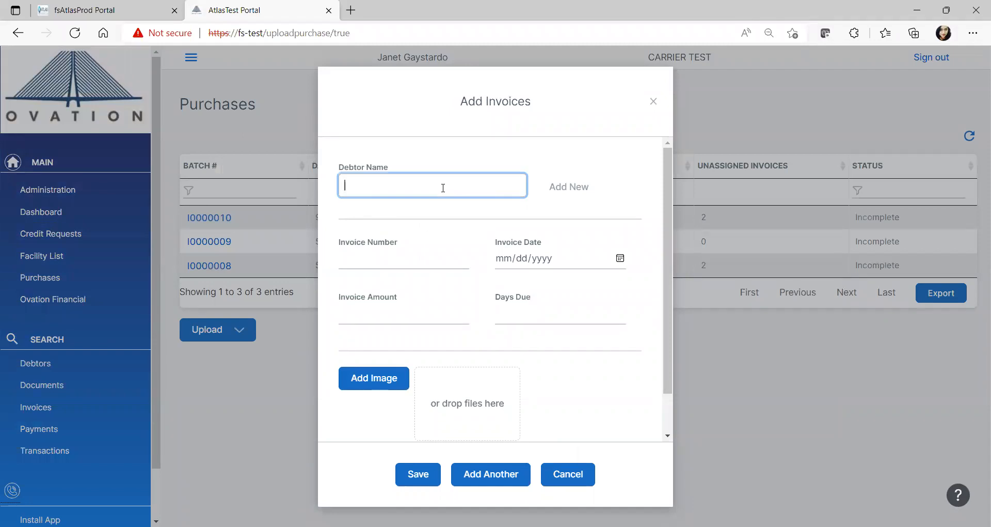
pyautogui.write('c')
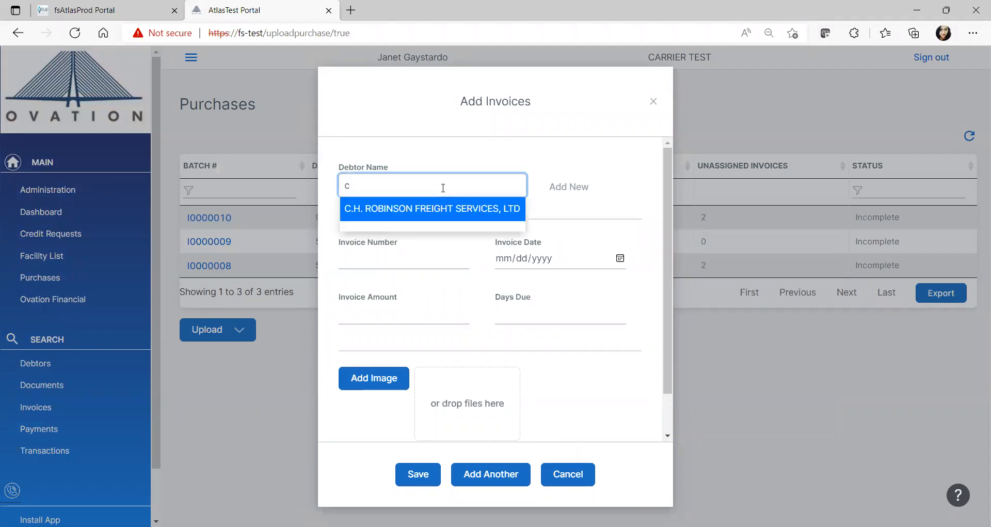
pyautogui.click(365, 212)
pyautogui.click(352, 395)
pyautogui.write('987')
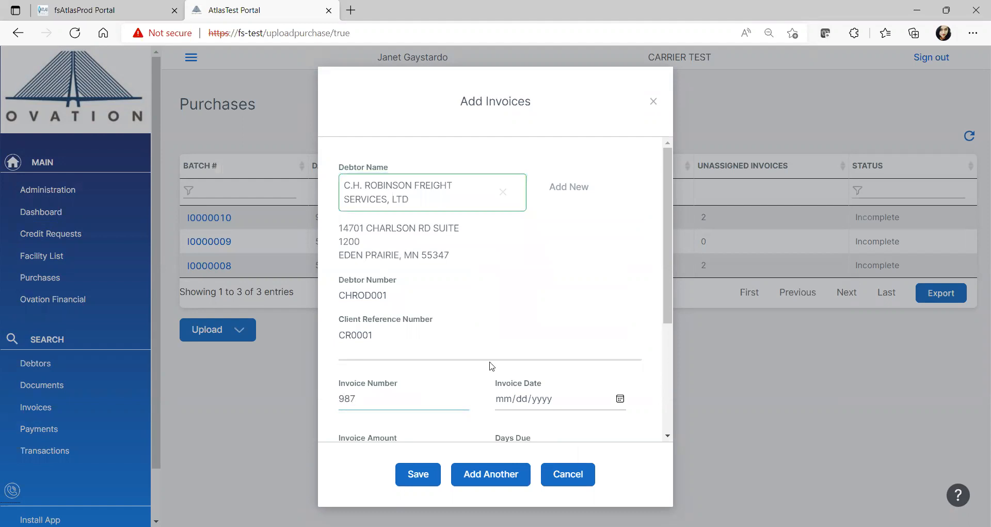
pyautogui.scroll(-3, 610, 282)
pyautogui.click(621, 261)
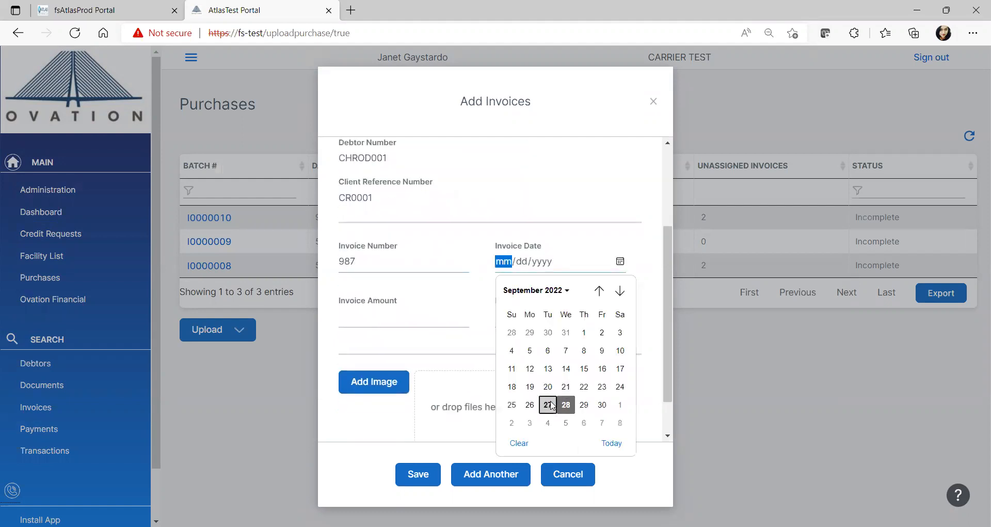
pyautogui.click(548, 404)
pyautogui.click(343, 316)
pyautogui.write('500')
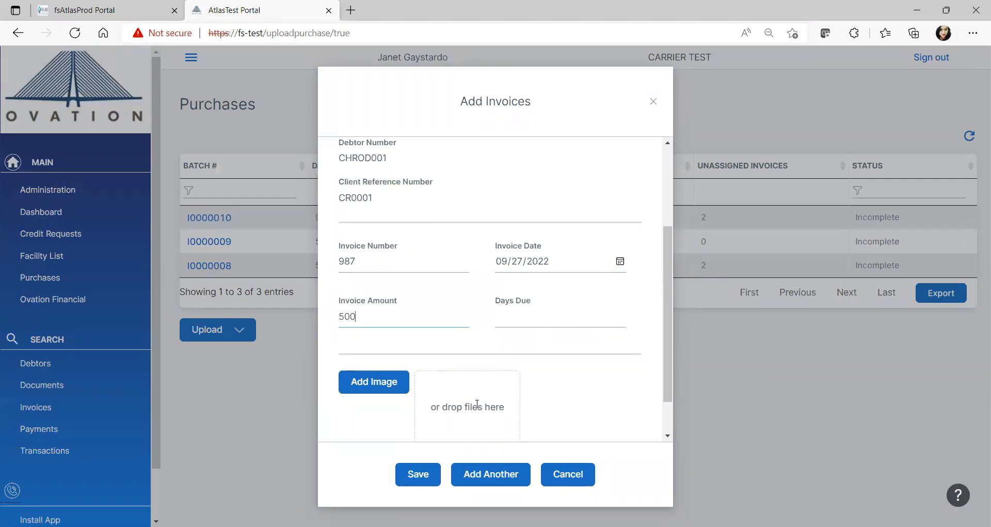
# Open the file selection for an invoice image, cancel it and save the invoice to a batch
pyautogui.click(377, 392)
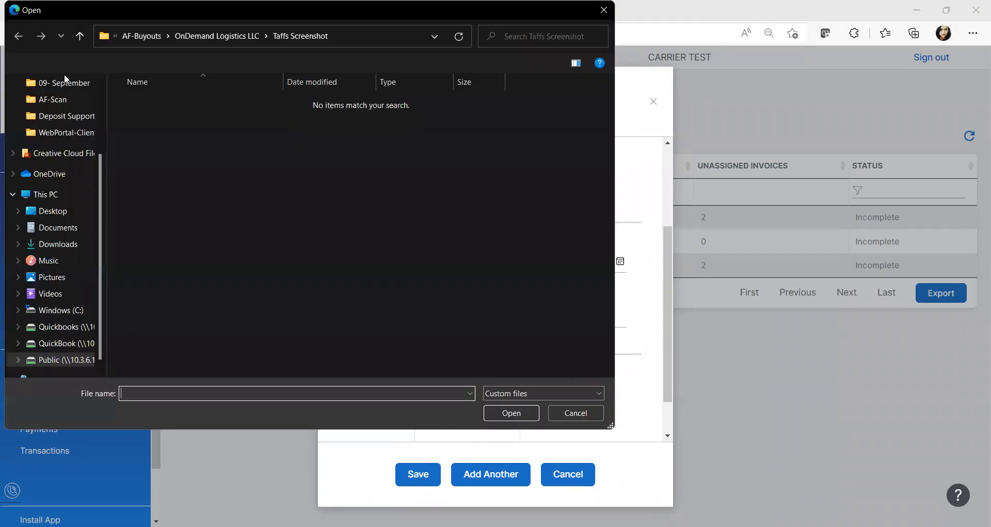
pyautogui.click(571, 408)
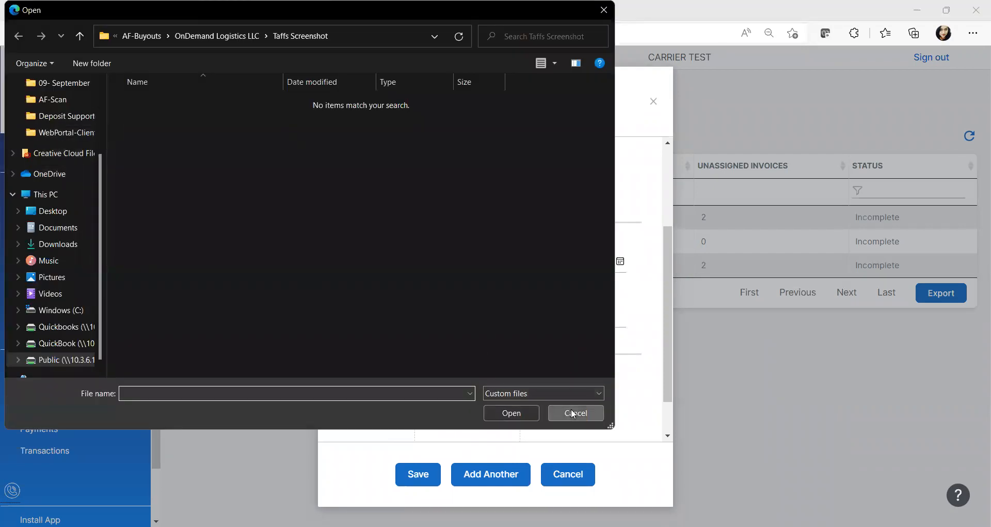
pyautogui.click(418, 474)
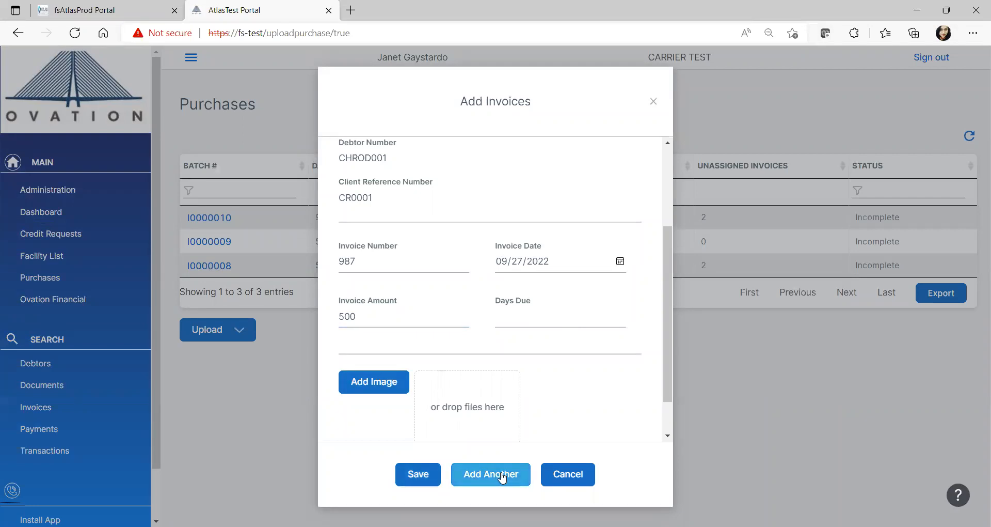
pyautogui.click(413, 473)
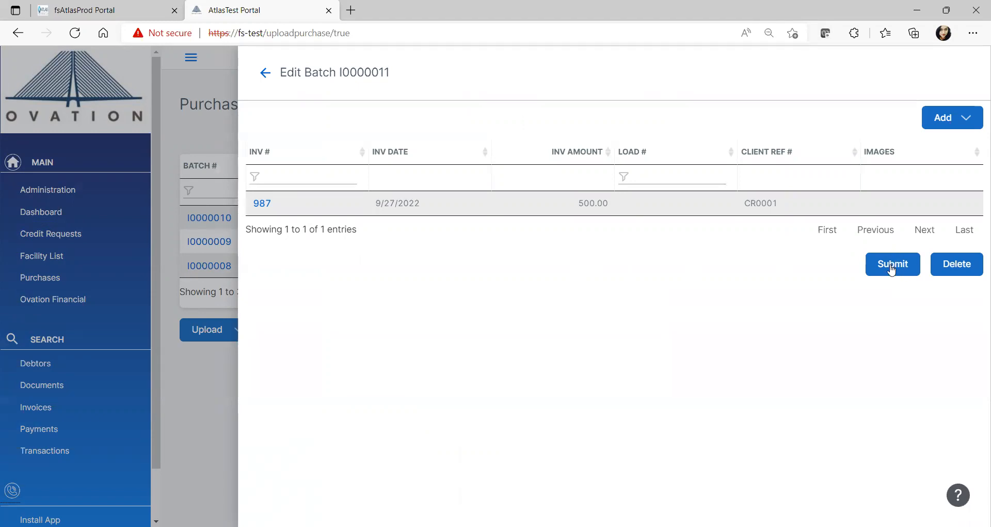
# Submit invoice batch I0000011 for processing, and view the contents of incomplete batch I0000010 before returning to the purchases list
pyautogui.click(892, 265)
pyautogui.click(474, 364)
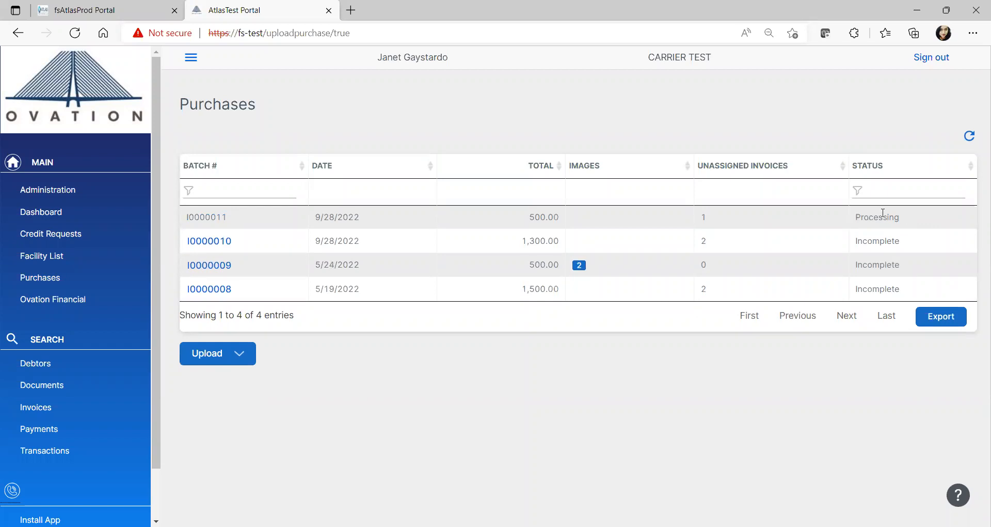
pyautogui.click(213, 241)
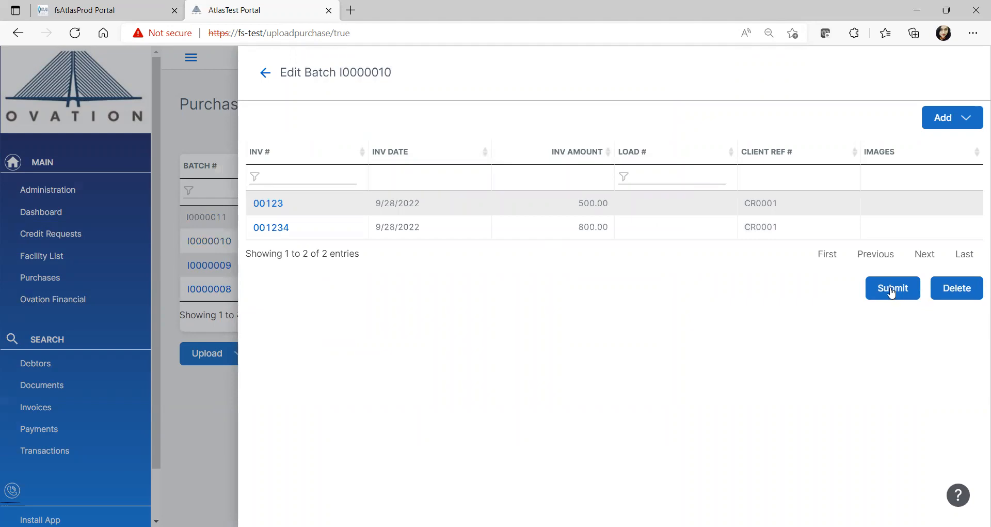
pyautogui.click(263, 77)
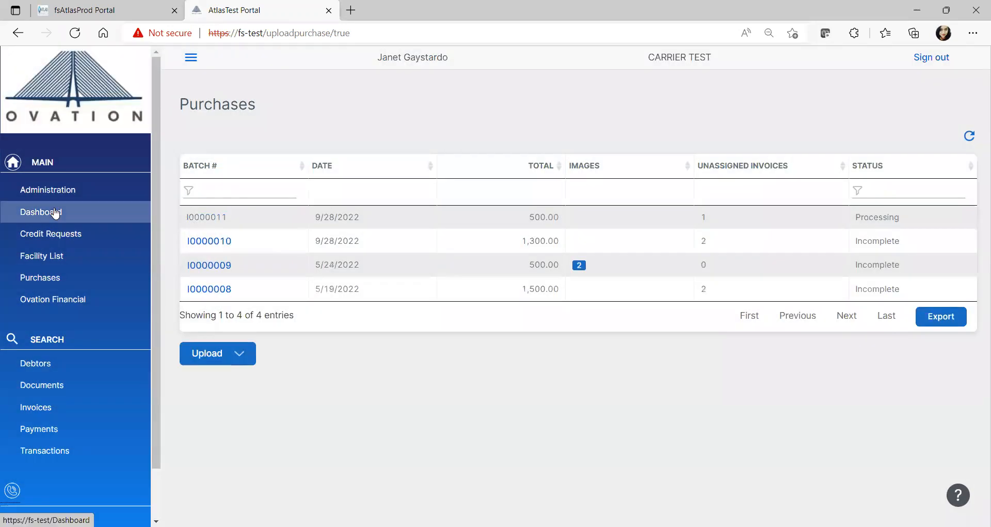
# Start a disbursement request from the dashboard for the Factoring facility with an amount of 5000 and display the account choices
pyautogui.click(58, 212)
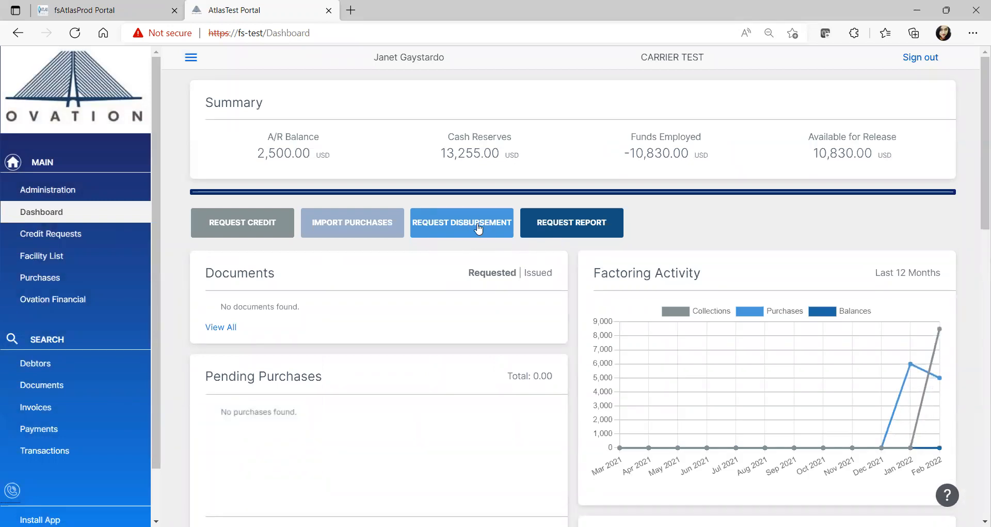
pyautogui.click(454, 225)
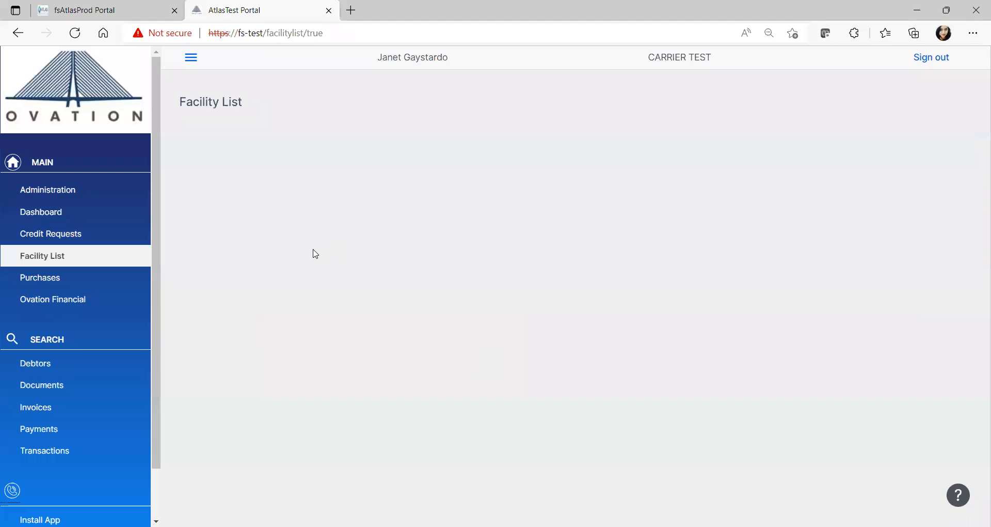
pyautogui.click(432, 289)
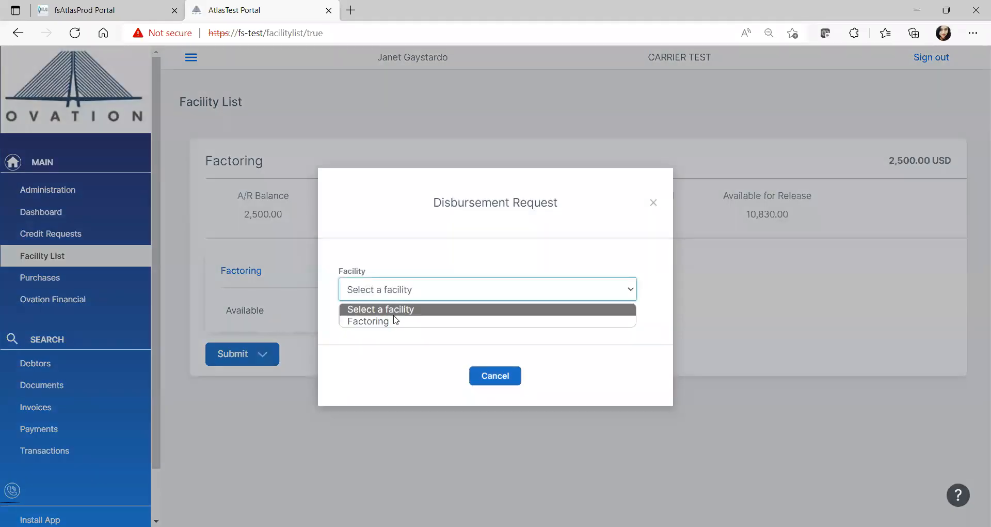
pyautogui.click(384, 322)
pyautogui.click(370, 232)
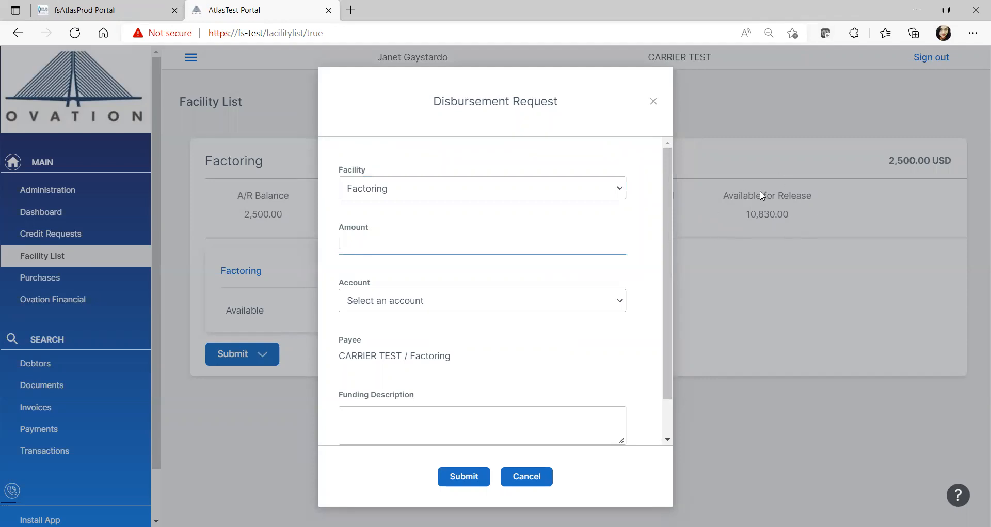
pyautogui.write('5000')
pyautogui.click(390, 306)
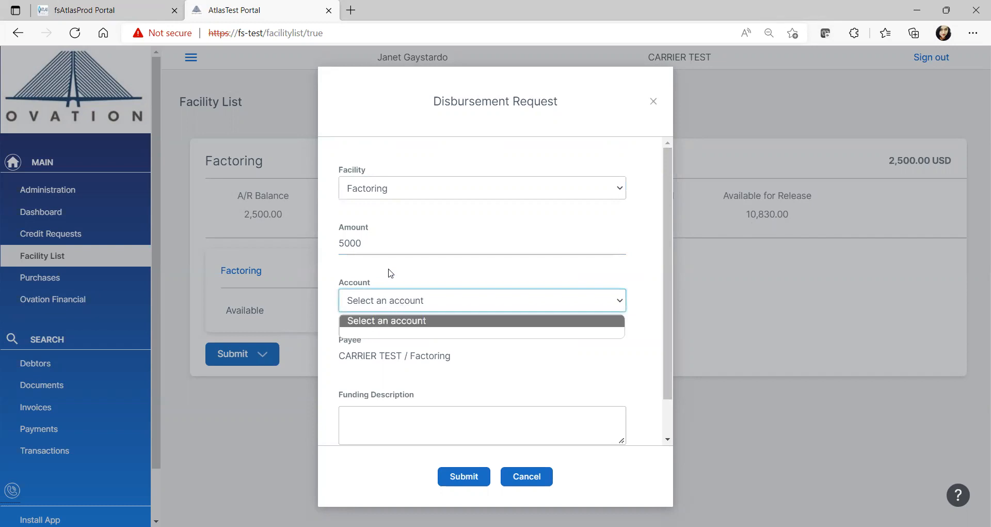
# Enter the funding description "please release ACH with the rest of today's funding" and cancel the disbursement request
pyautogui.click(430, 420)
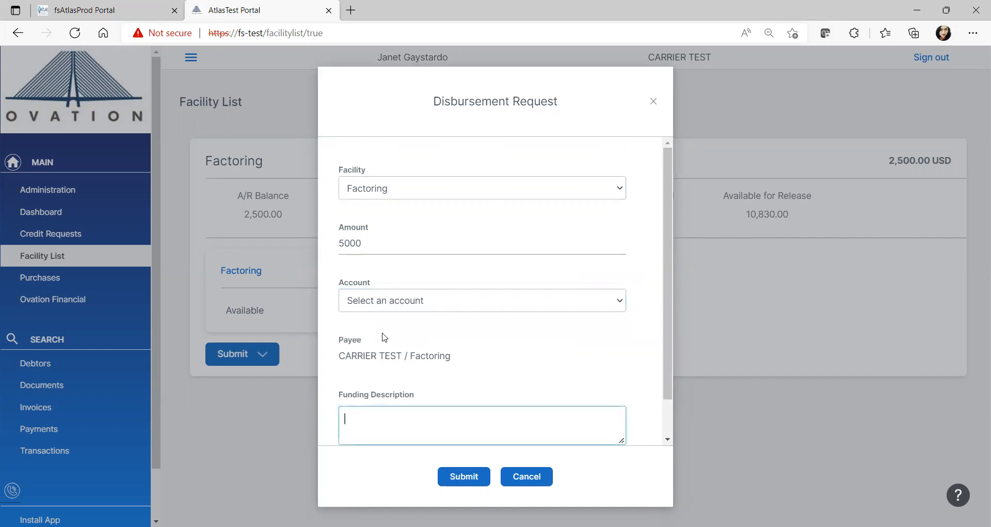
pyautogui.write('please release ACH with')
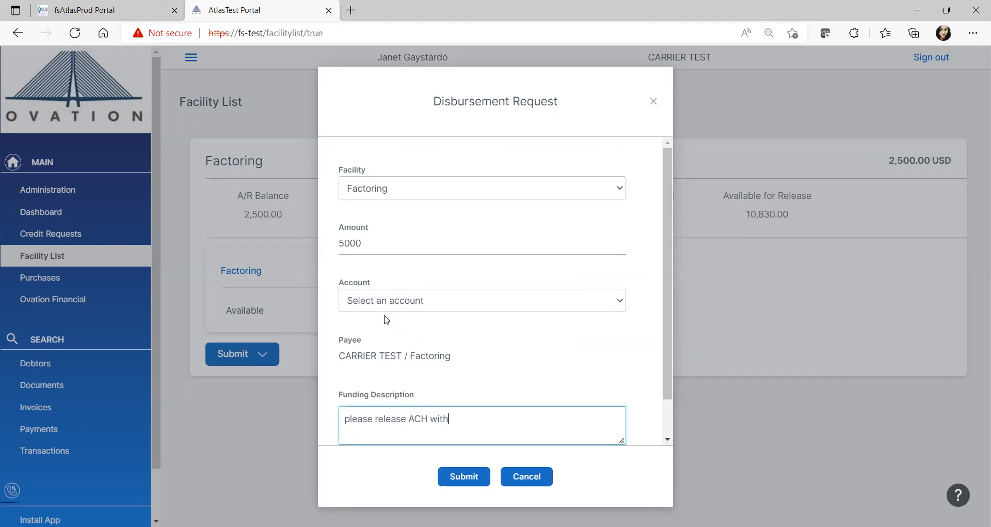
pyautogui.write(" the rest of today's funding")
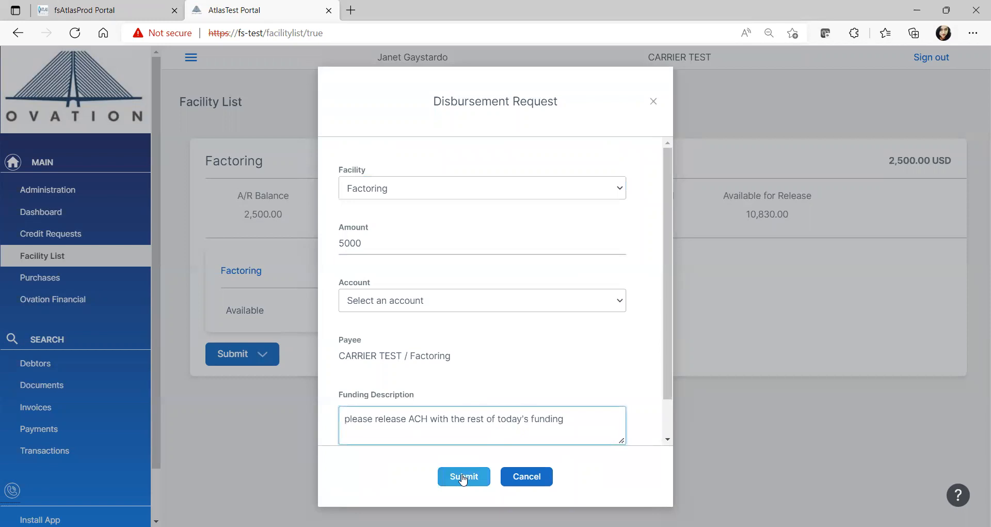
pyautogui.click(530, 478)
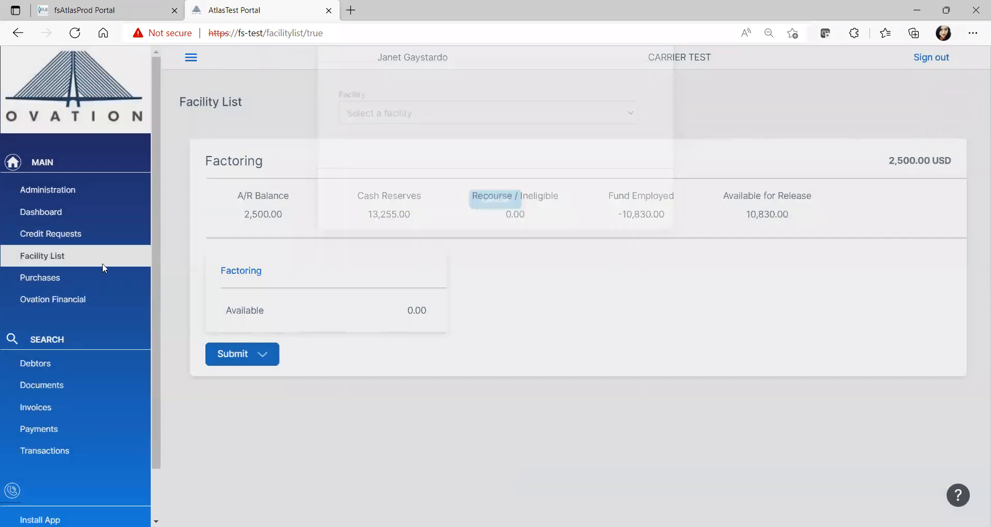
# Start a report request from the dashboard, view the available report types and close the request without choosing one
pyautogui.click(61, 206)
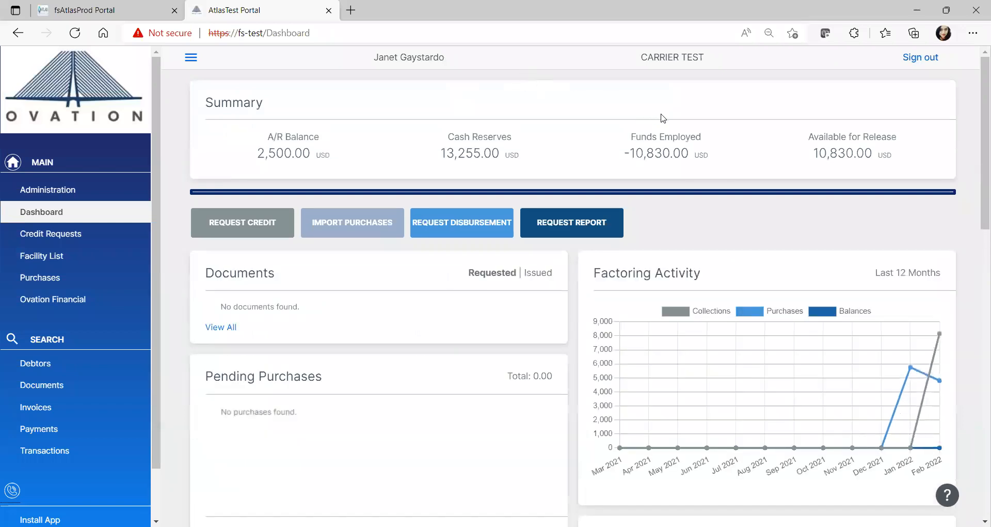
pyautogui.click(558, 233)
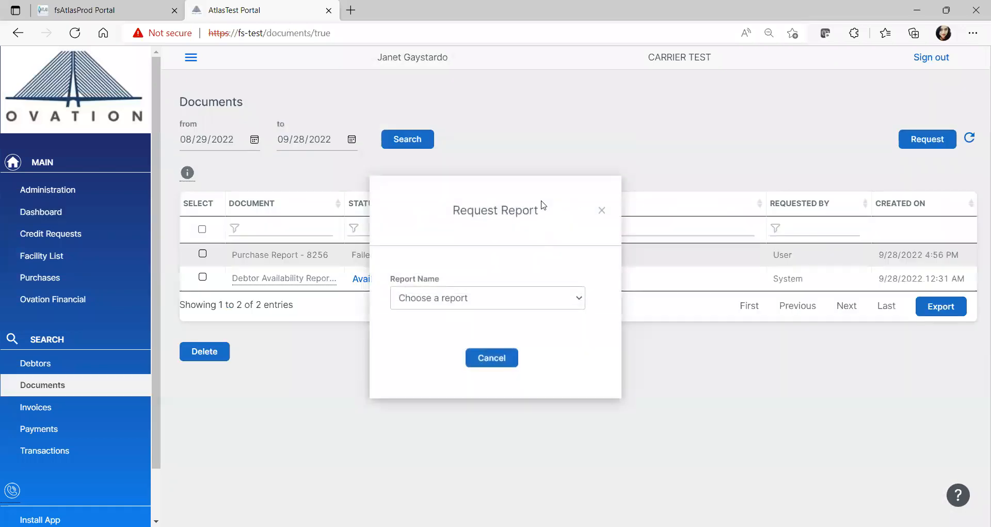
pyautogui.click(581, 298)
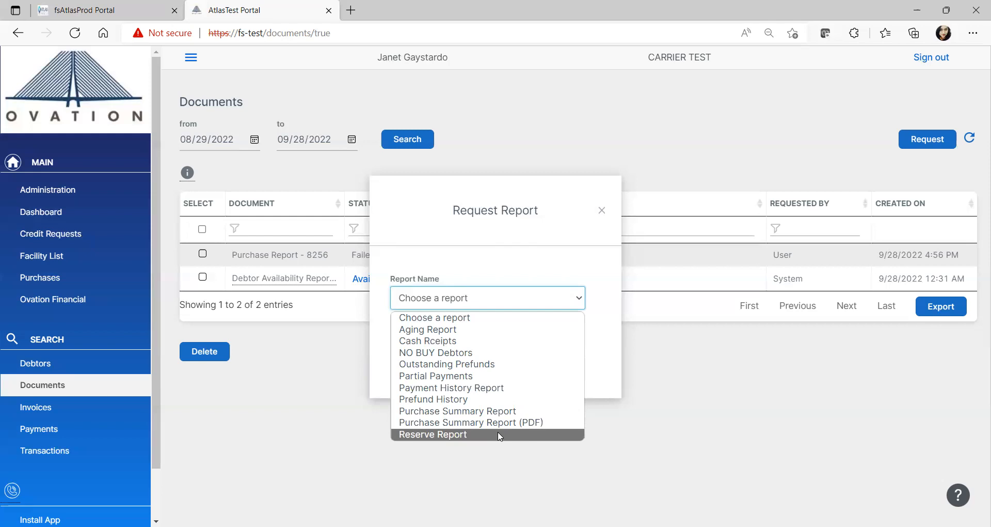
pyautogui.click(605, 211)
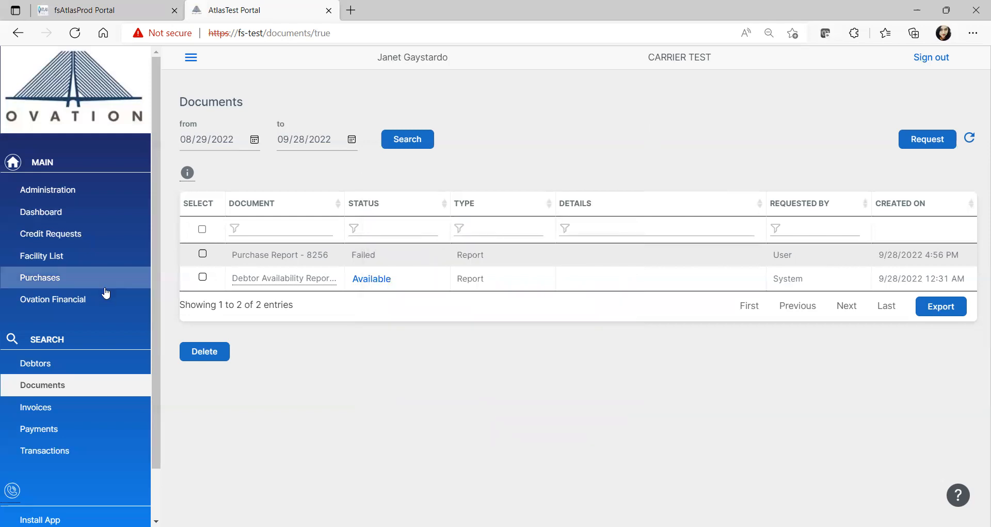
# Search for all debtors without criteria, view the details of C.H. ROBINSON FREIGHT SERVICES, LTD and return to the results
pyautogui.click(60, 369)
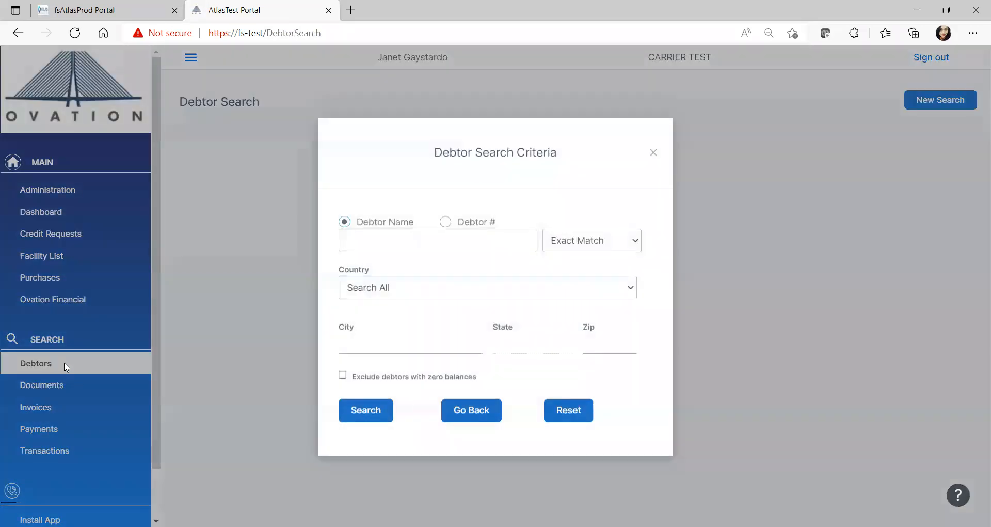
pyautogui.click(379, 233)
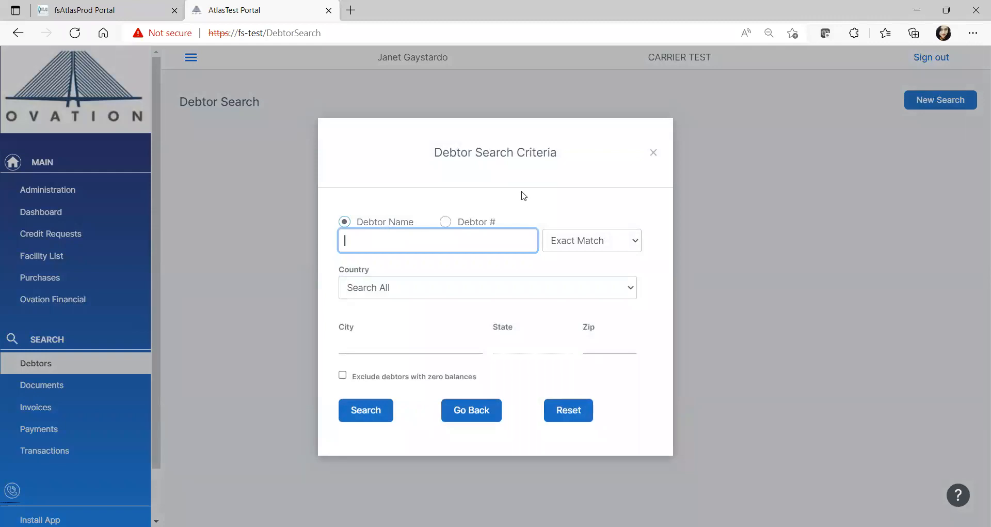
pyautogui.click(372, 413)
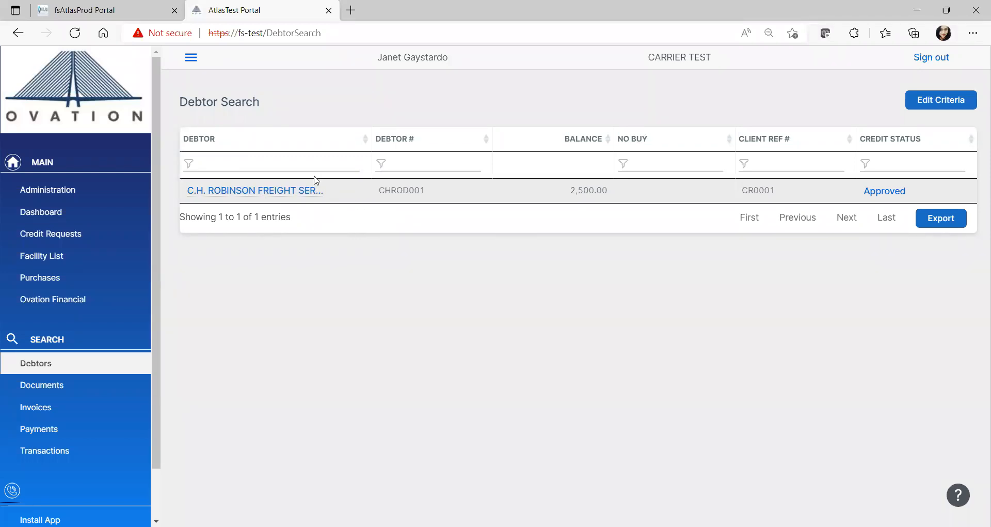
pyautogui.click(234, 192)
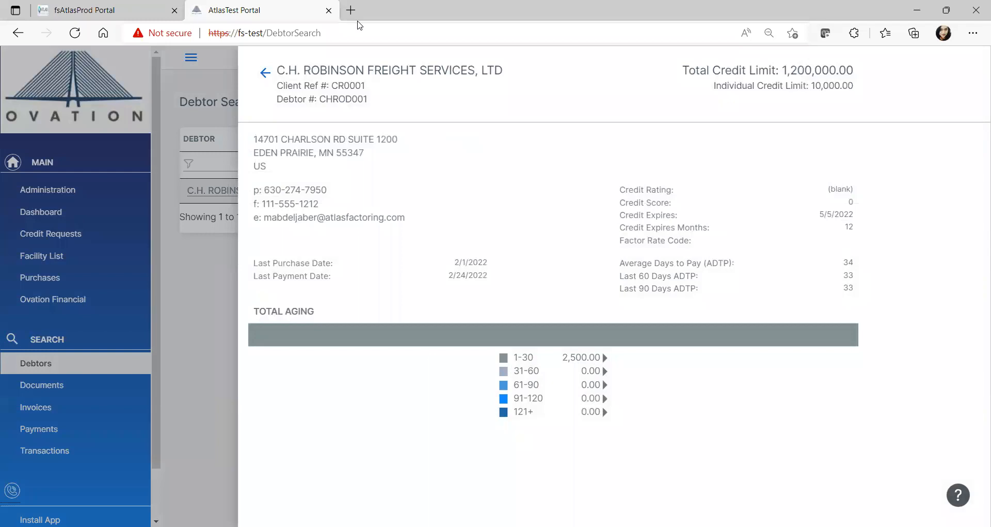
pyautogui.click(264, 73)
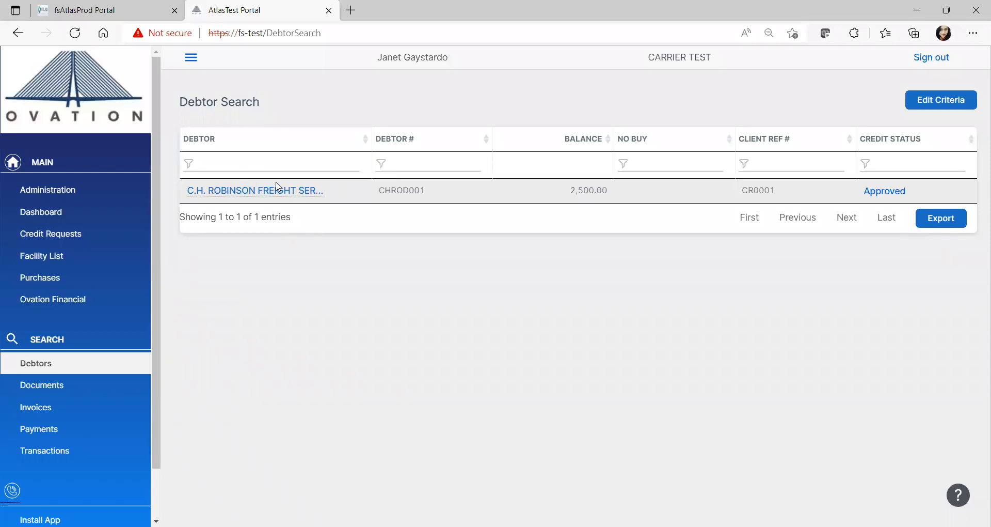
# View the available Debtor Availability Report from the documents list and return to the portal
pyautogui.click(55, 394)
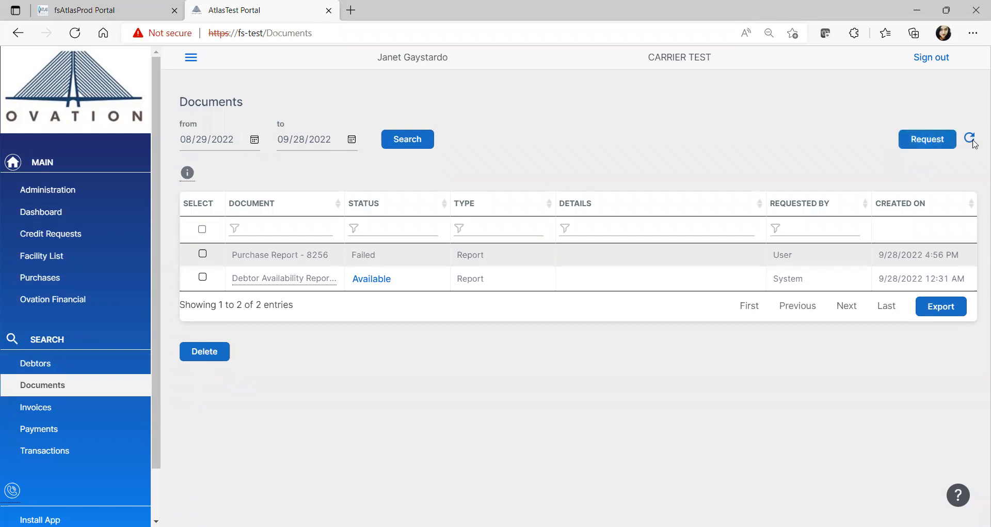
pyautogui.click(374, 285)
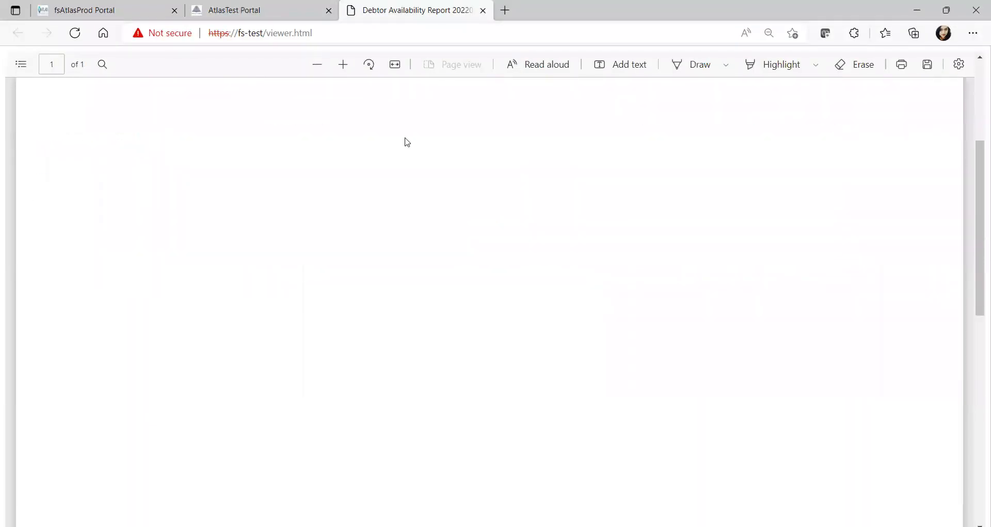
pyautogui.click(243, 10)
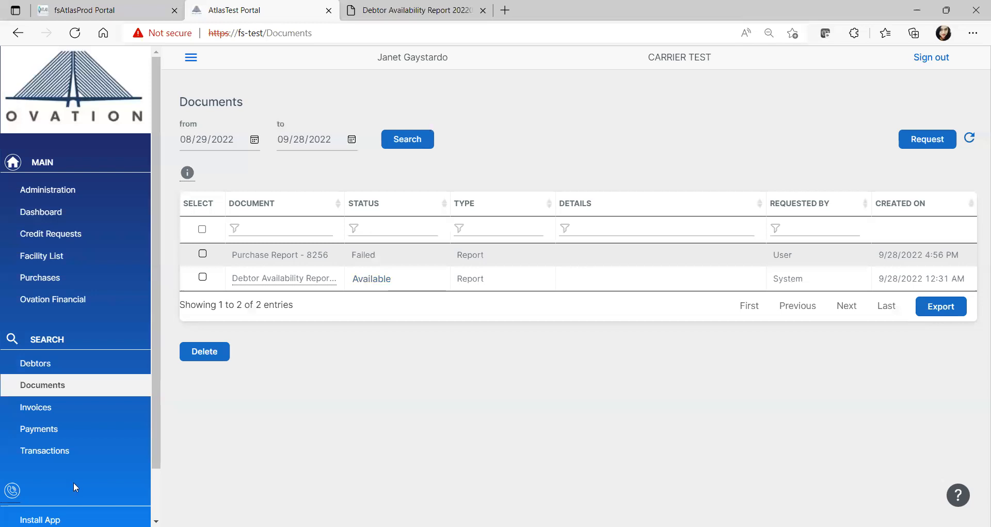
# Search for all invoices, leaving every search criterion at its default
pyautogui.click(60, 407)
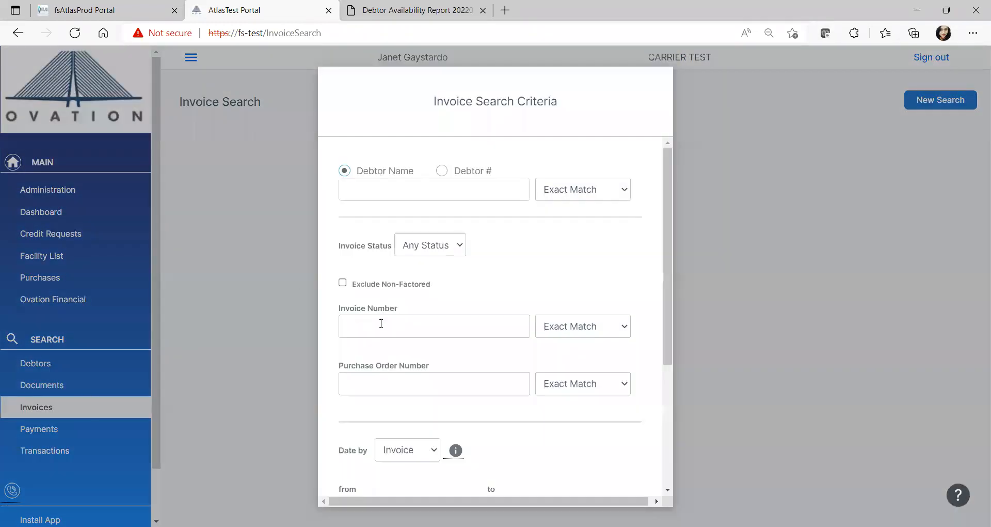
pyautogui.click(382, 324)
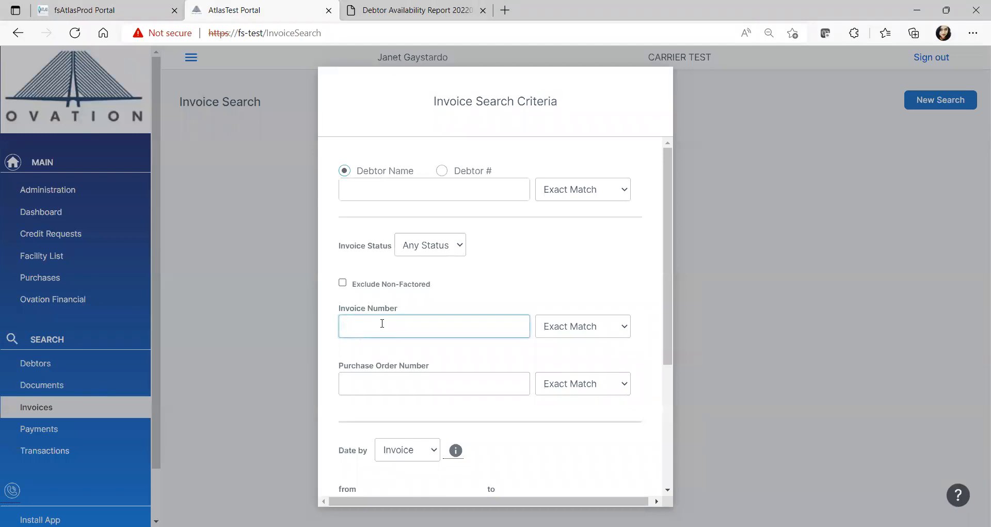
pyautogui.scroll(-4, 431, 289)
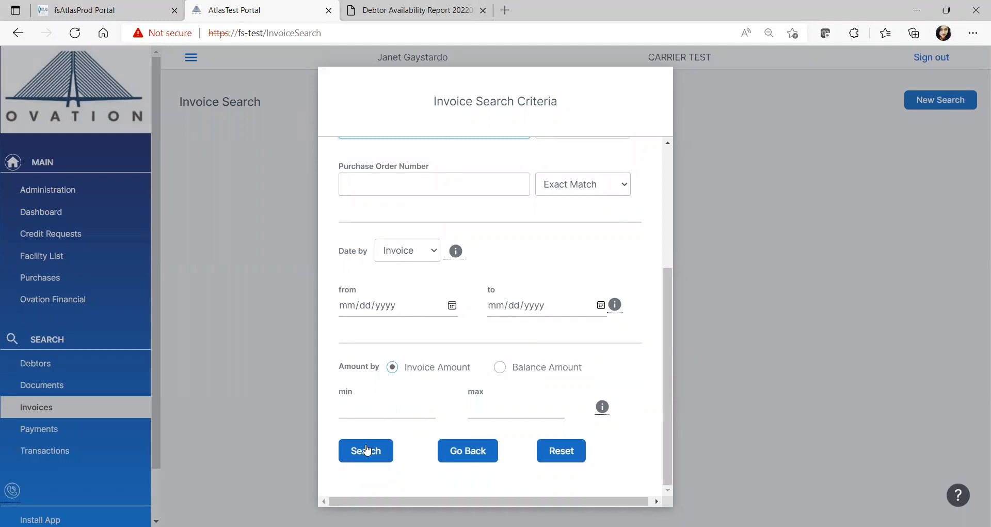
pyautogui.click(365, 450)
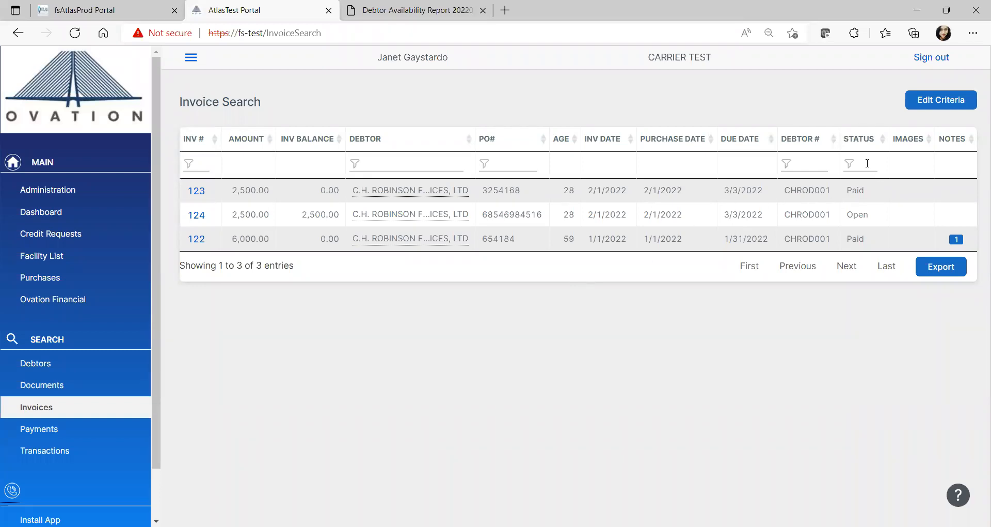
# Filter the invoice results by the status "open" and clear that filter
pyautogui.click(863, 161)
pyautogui.write('open')
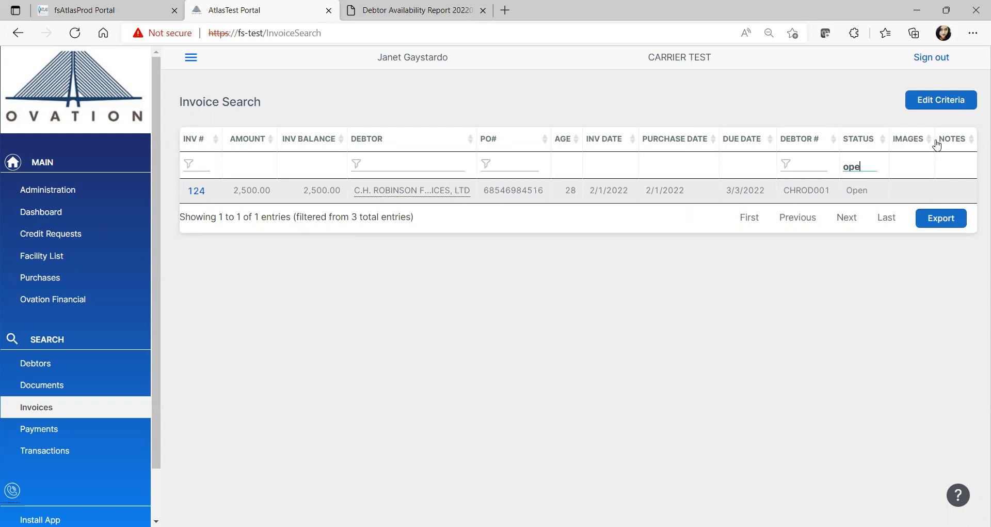
pyautogui.press('BackSpace')
pyautogui.press('BackSpace')
pyautogui.press('BackSpace')
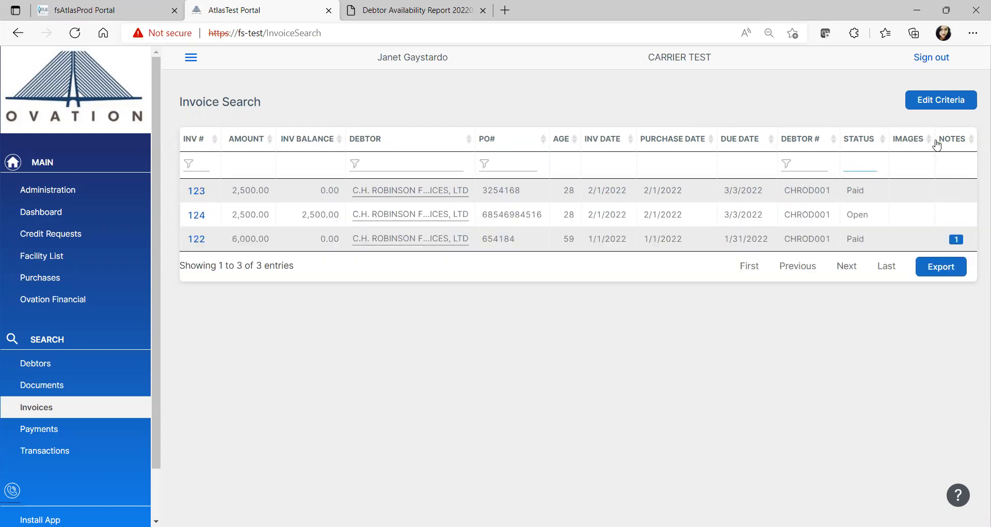
# Read the note on invoice 122, and view the details and transactions of invoice 123 before returning to the results
pyautogui.click(957, 240)
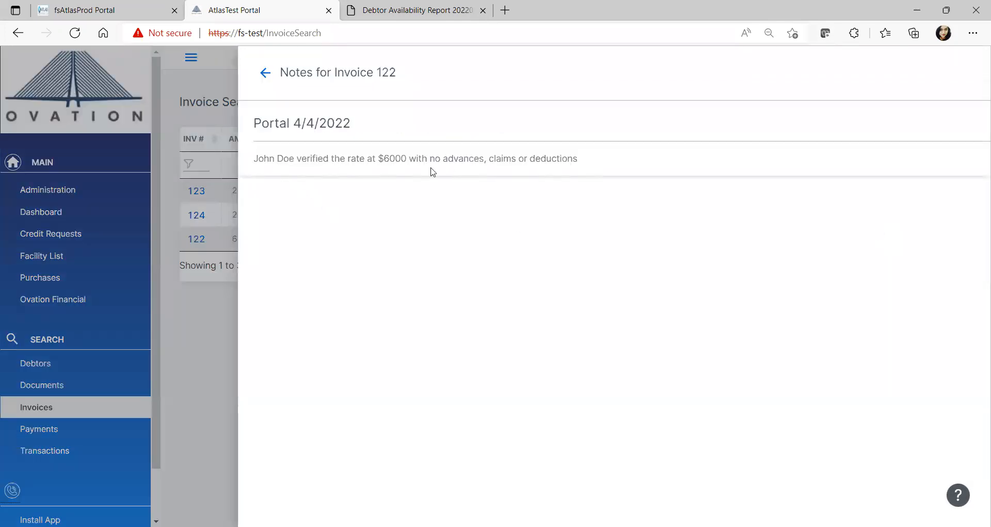
pyautogui.click(265, 73)
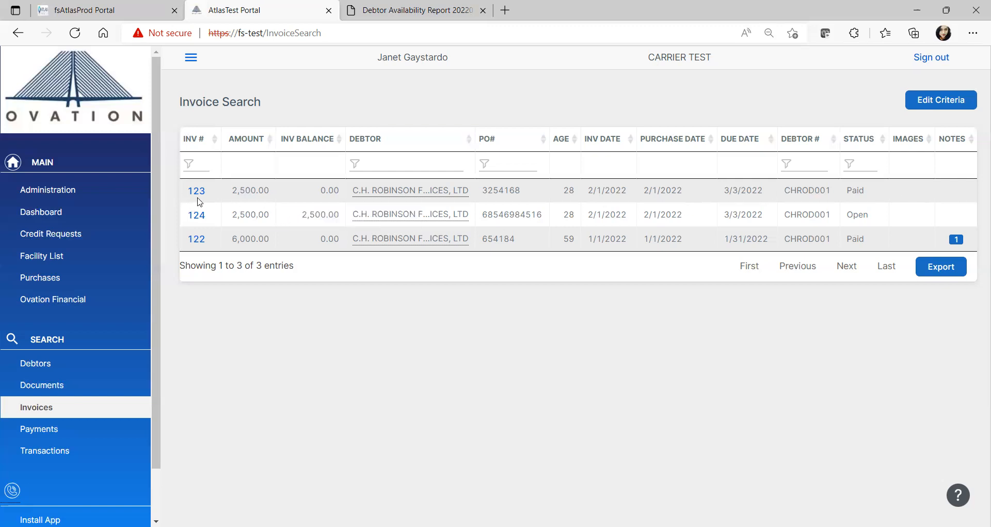
pyautogui.click(197, 193)
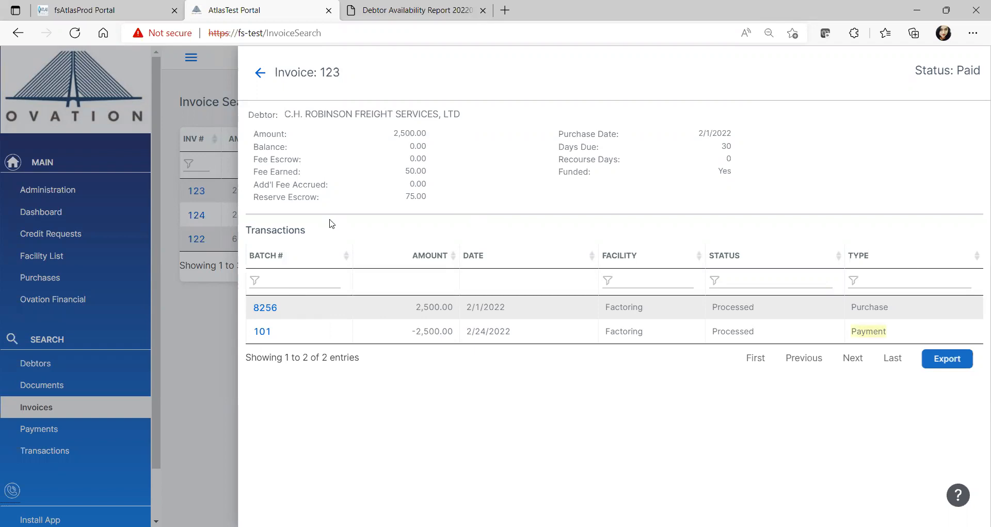
pyautogui.click(261, 74)
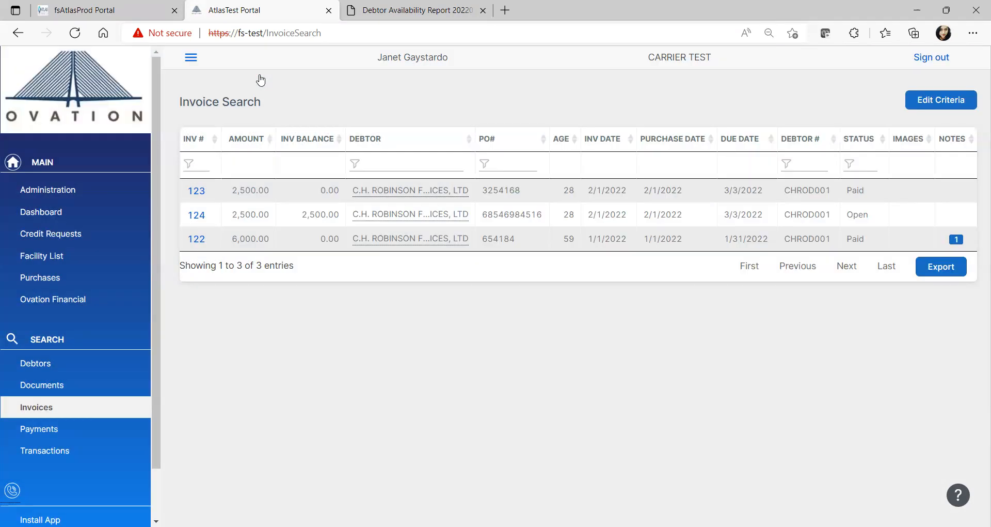
# Filter the invoice results by invoice number 123
pyautogui.click(207, 164)
pyautogui.write('123')
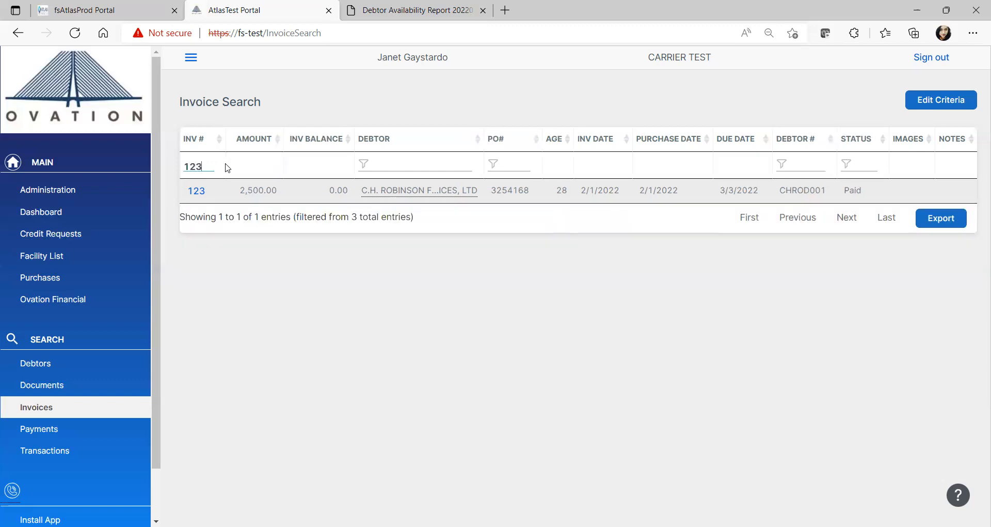
# Clear the invoice number filter, and search for all payments with every criterion left at its default
pyautogui.press('BackSpace')
pyautogui.press('BackSpace')
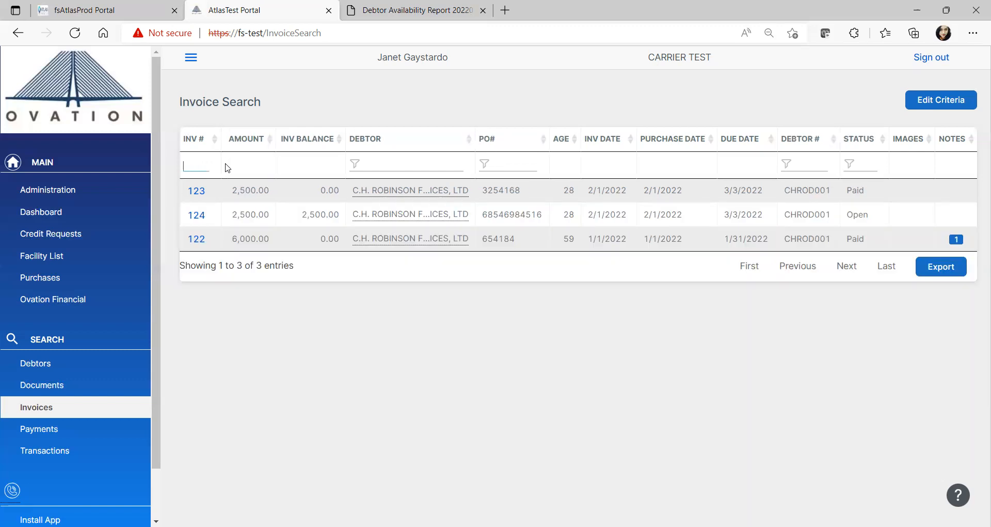
pyautogui.click(69, 435)
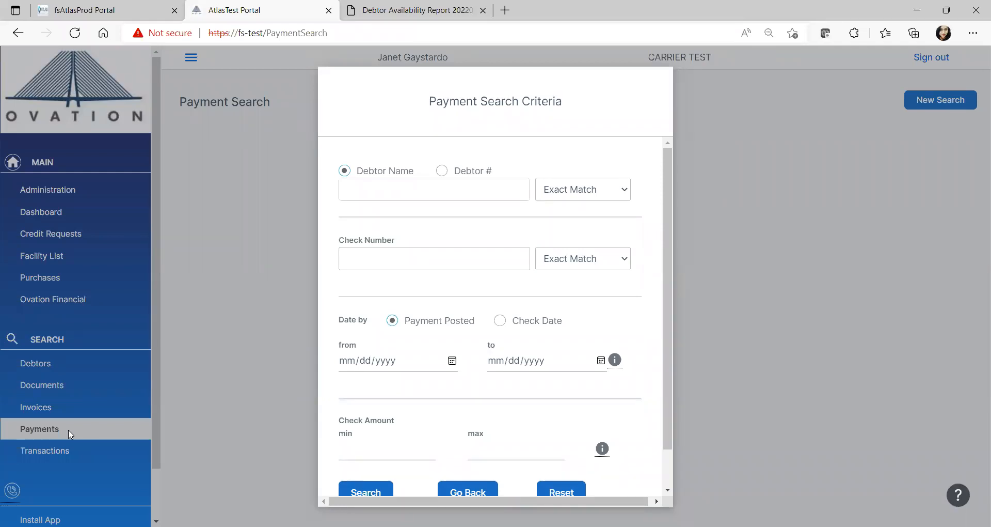
pyautogui.scroll(-1, 391, 294)
pyautogui.click(376, 459)
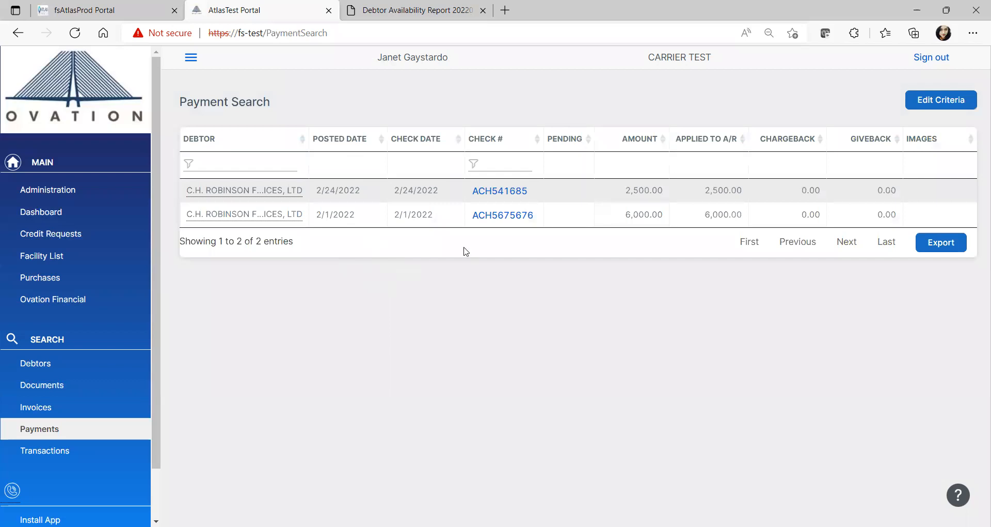
# View the details of the check posted on 2/24/2022, expand its invoice 123 entry, and return to the payment results
pyautogui.click(493, 192)
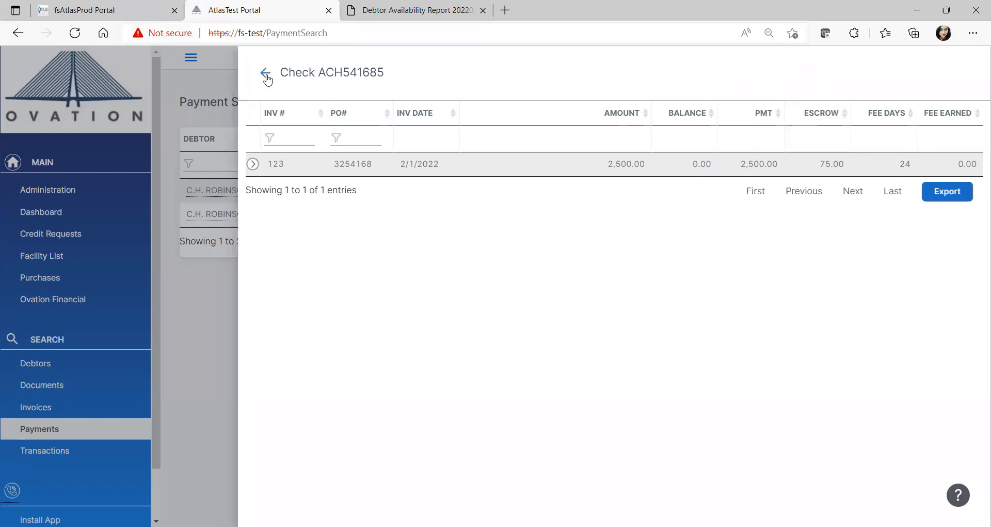
pyautogui.click(253, 164)
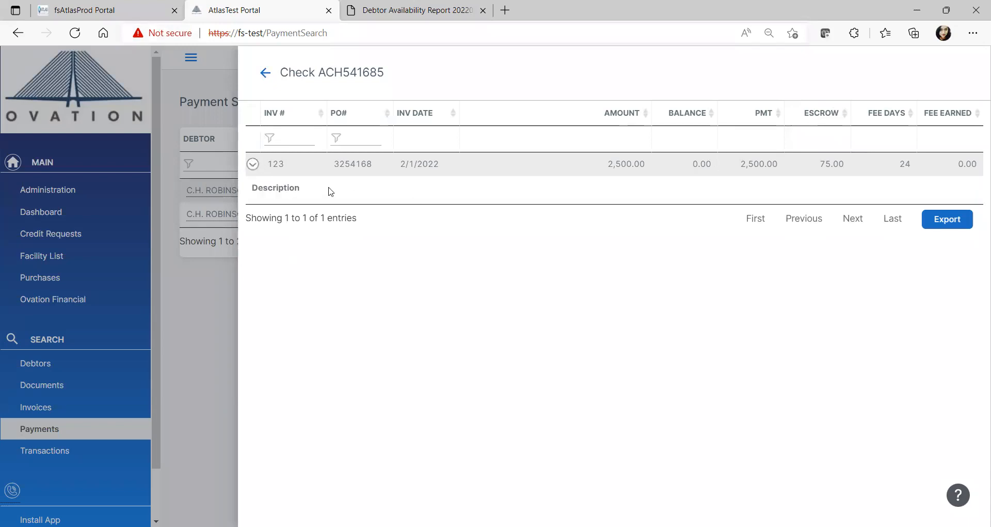
pyautogui.click(265, 72)
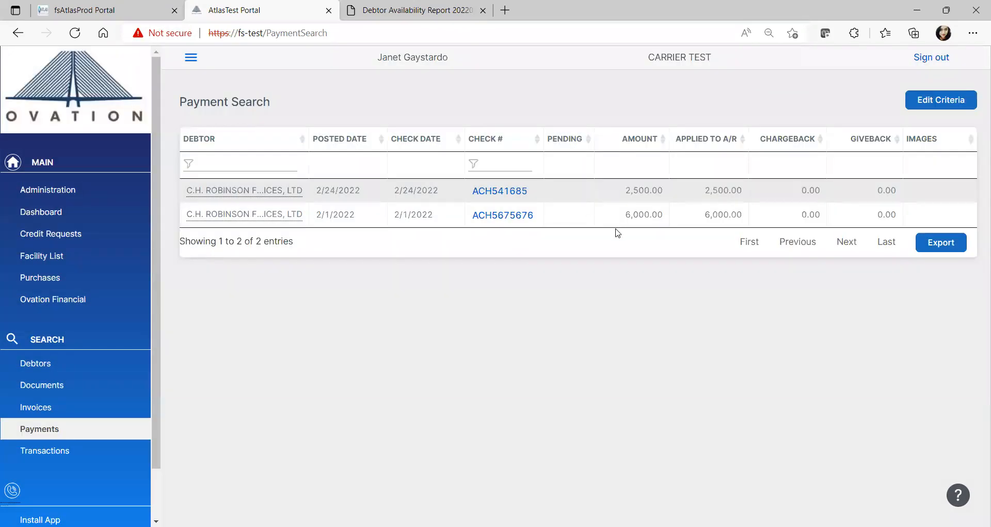
# Search the transactions with the start date set to 03/01/2022
pyautogui.click(52, 453)
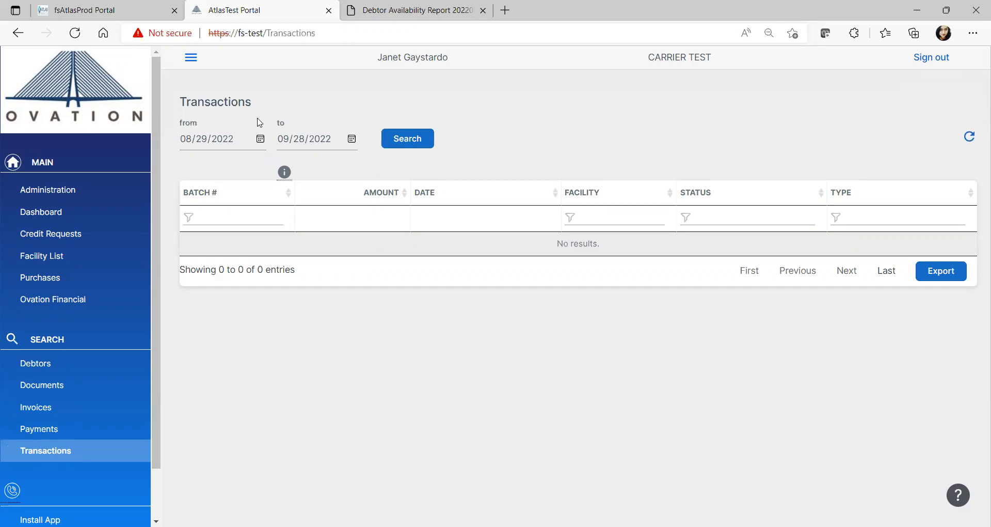
pyautogui.click(262, 136)
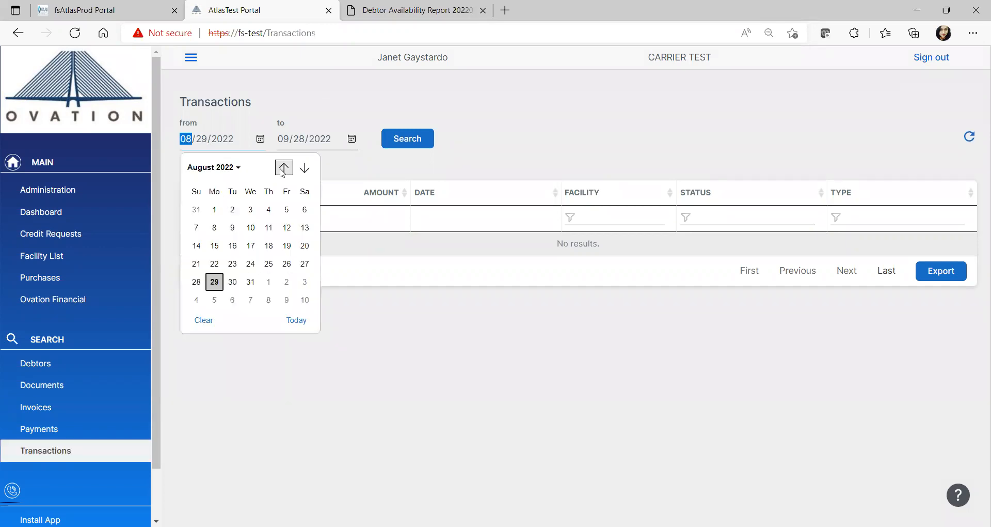
pyautogui.click(283, 167)
pyautogui.click(284, 168)
pyautogui.click(250, 210)
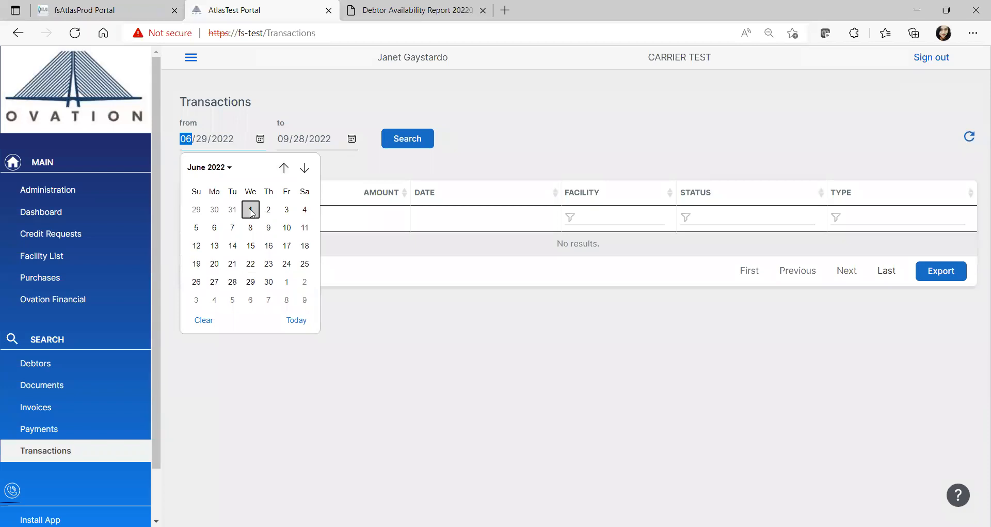
pyautogui.click(261, 139)
pyautogui.click(284, 168)
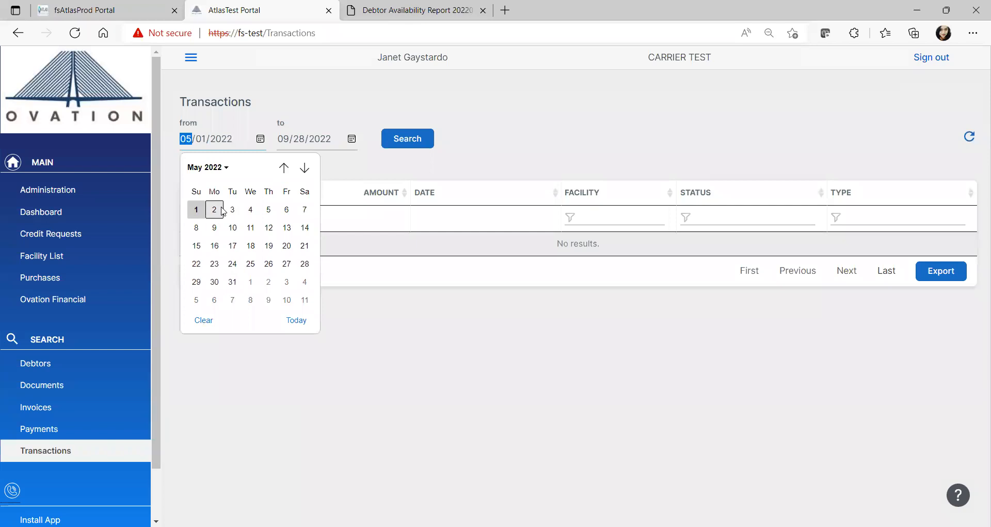
pyautogui.click(284, 167)
pyautogui.click(284, 168)
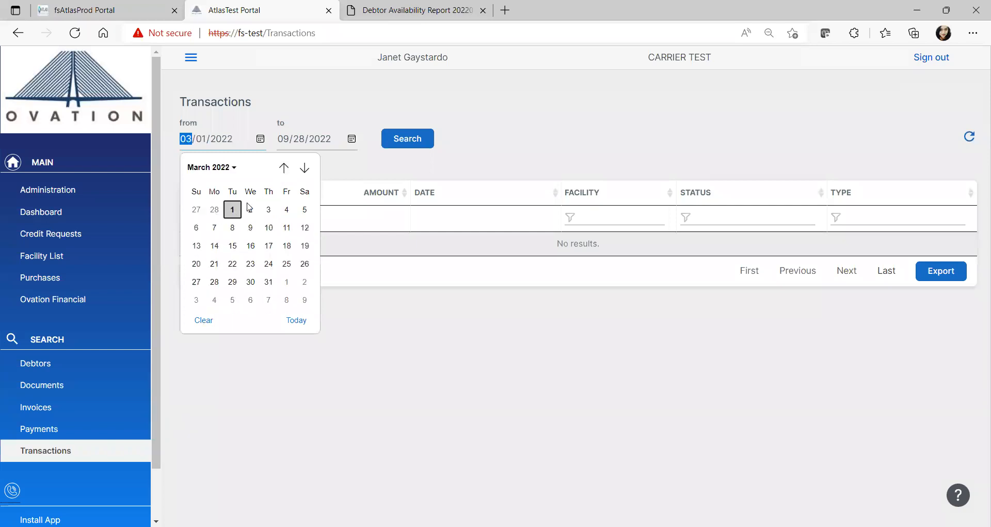
pyautogui.click(400, 139)
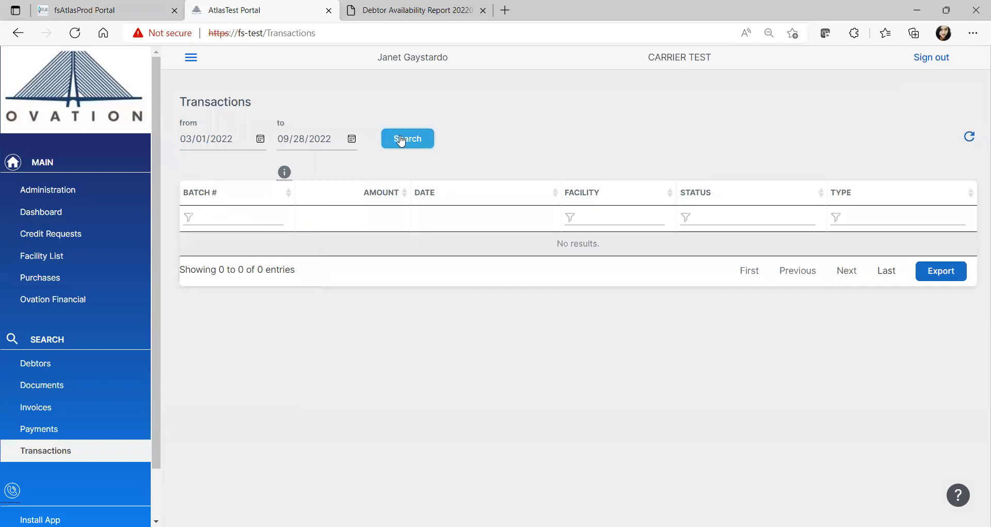
# Change the transaction start date to 01/01/2022 and run the search again
pyautogui.click(190, 141)
pyautogui.write('01/')
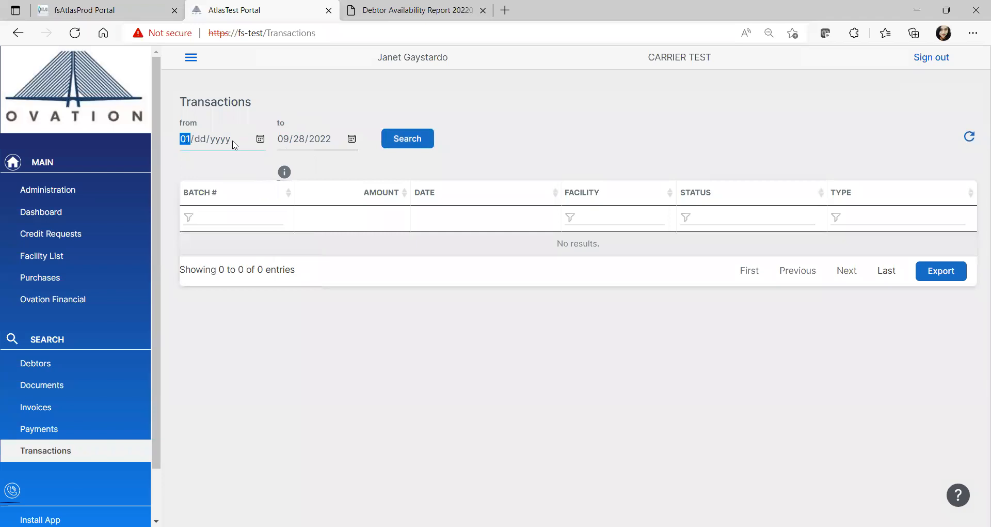
pyautogui.write('01/2022')
pyautogui.click(399, 146)
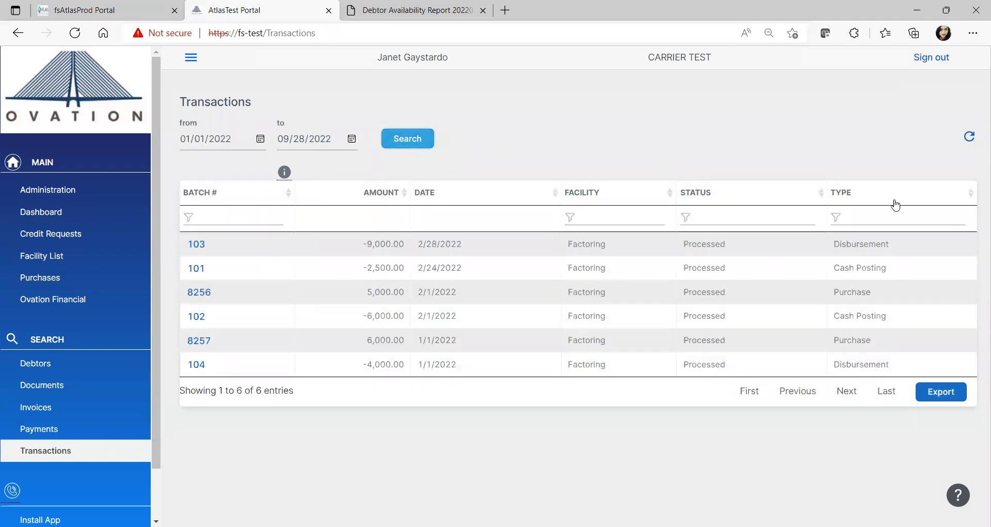
# Filter the transaction results by the type "purchase"
pyautogui.click(888, 218)
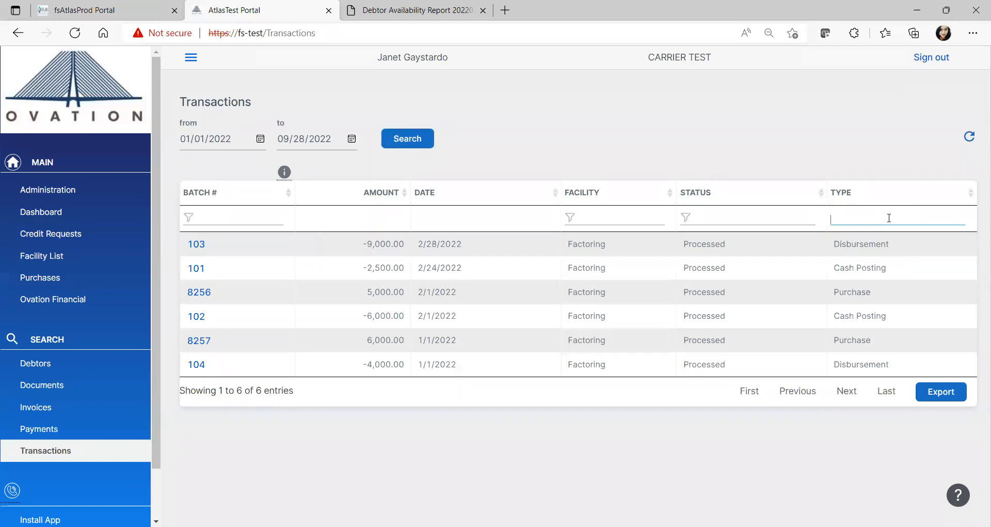
pyautogui.write('purc')
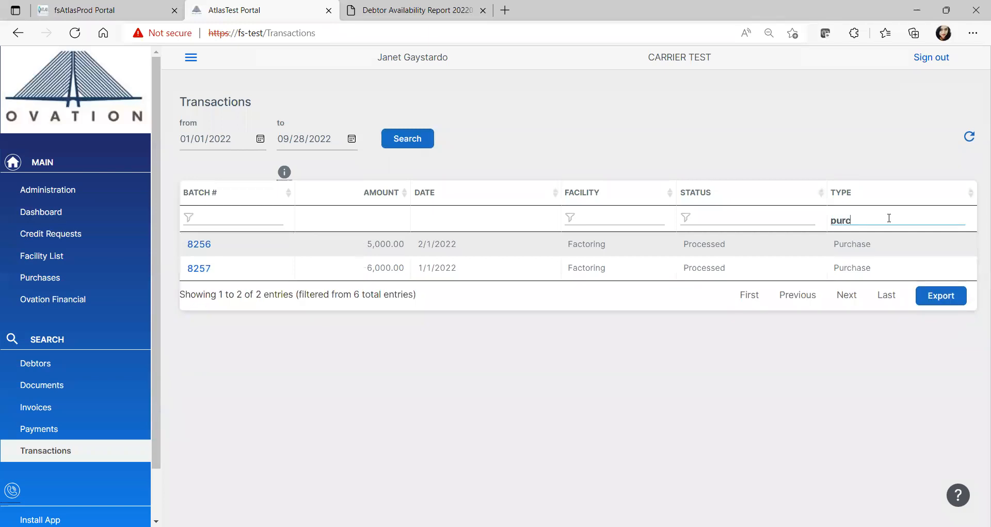
pyautogui.write('hase')
# Request the transaction report for purchase batch 8256 and dismiss the notice
pyautogui.click(197, 245)
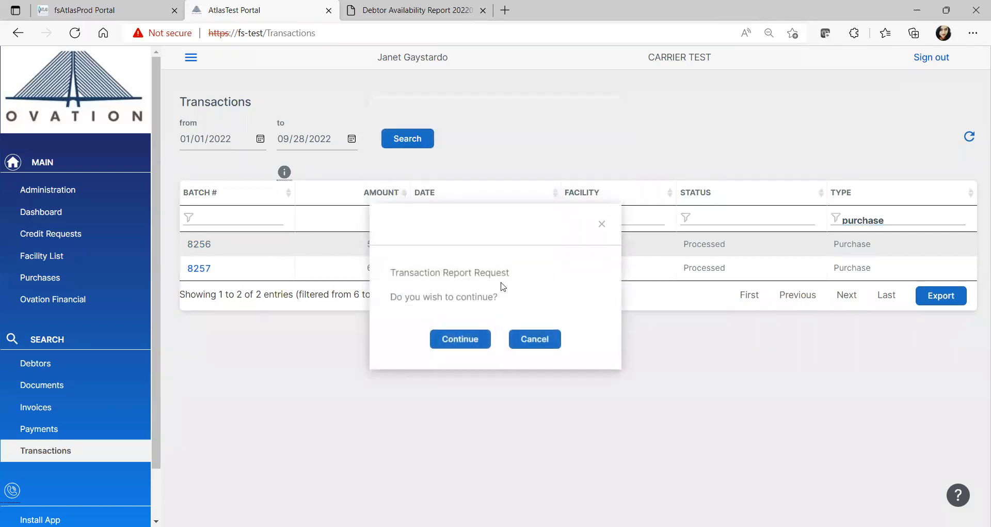
pyautogui.click(449, 344)
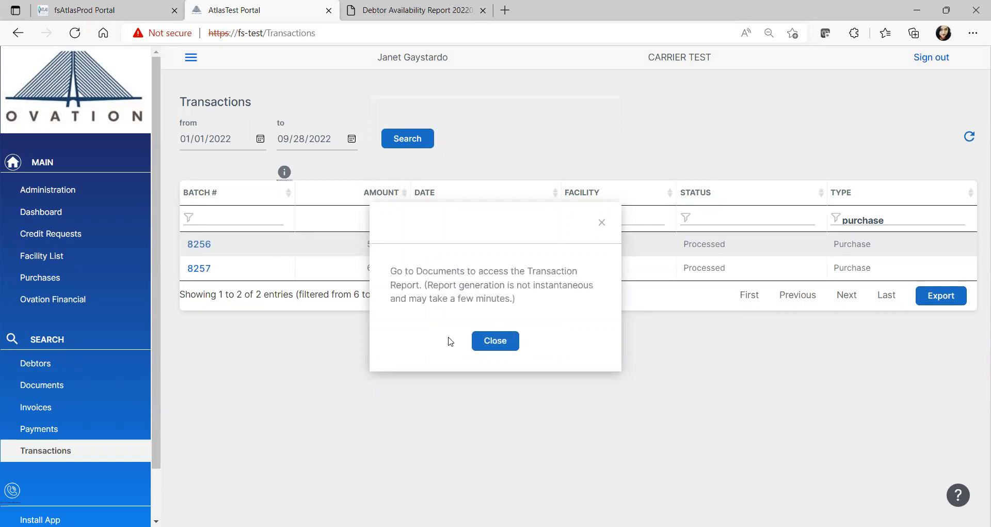
pyautogui.click(497, 341)
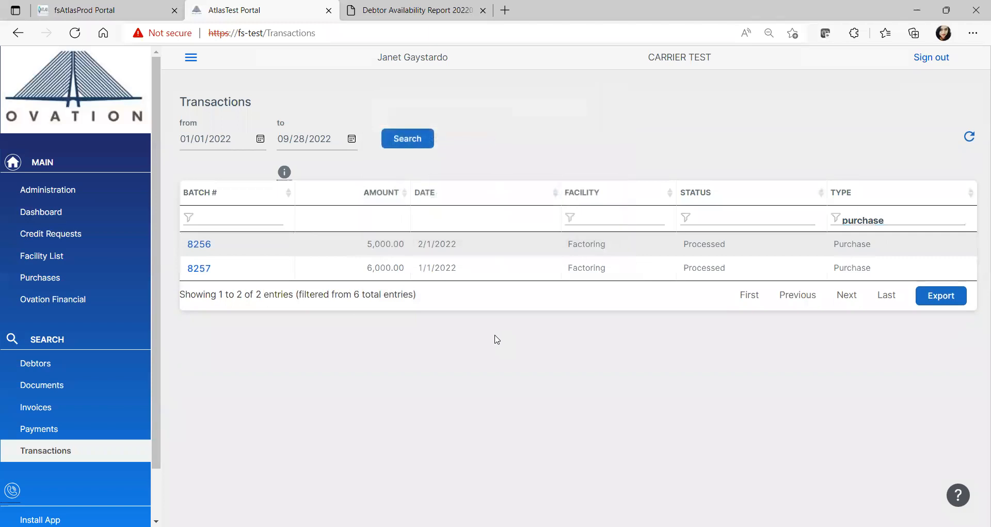
# Check the status of the requested purchase report in the documents list, refreshing the list
pyautogui.click(75, 388)
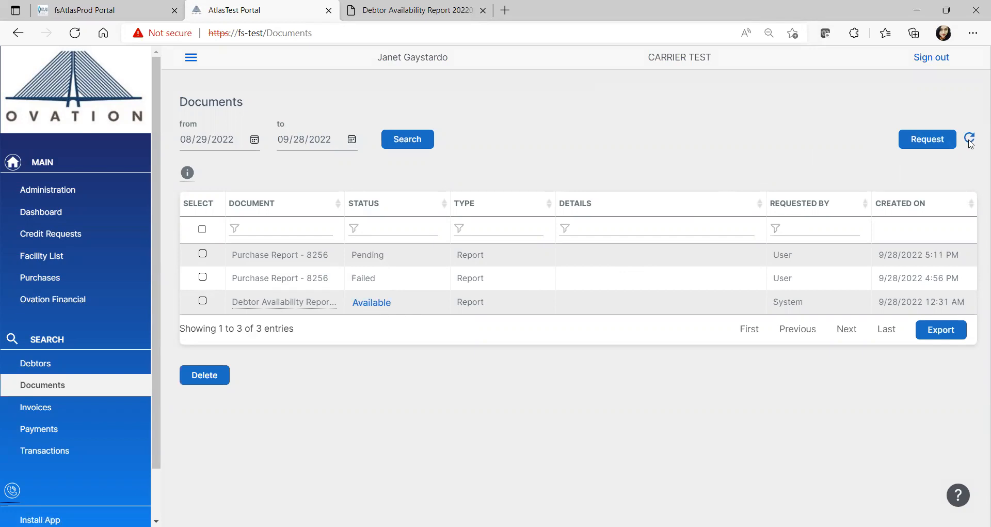
pyautogui.click(971, 137)
pyautogui.click(971, 137)
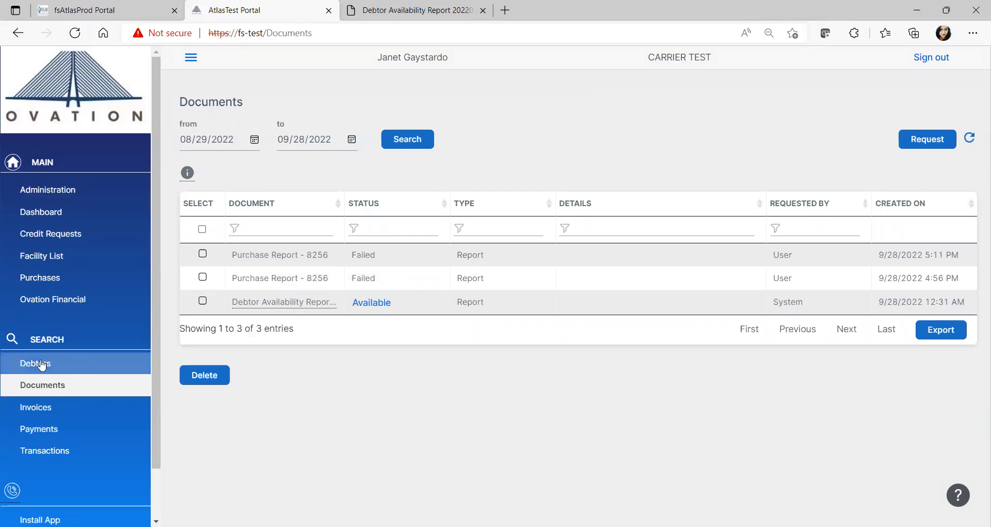
pyautogui.click(85, 387)
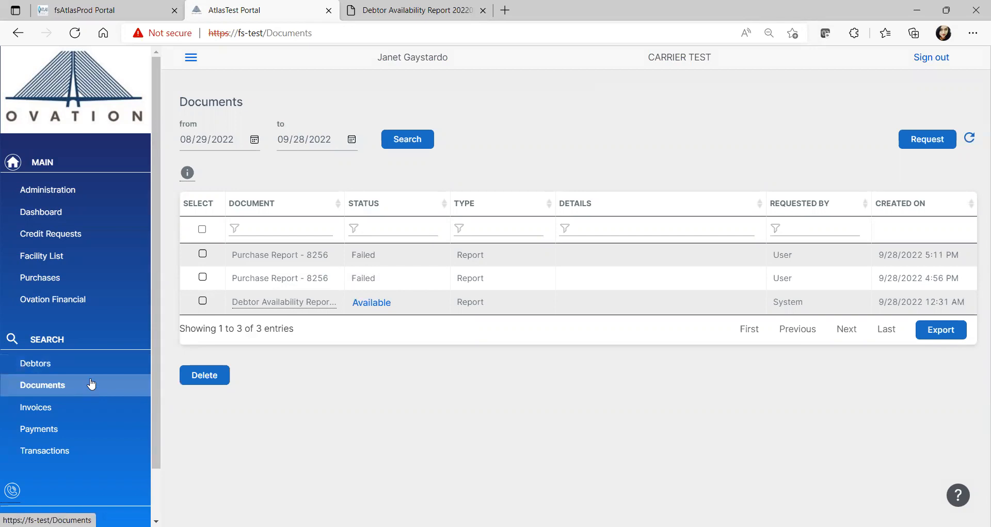